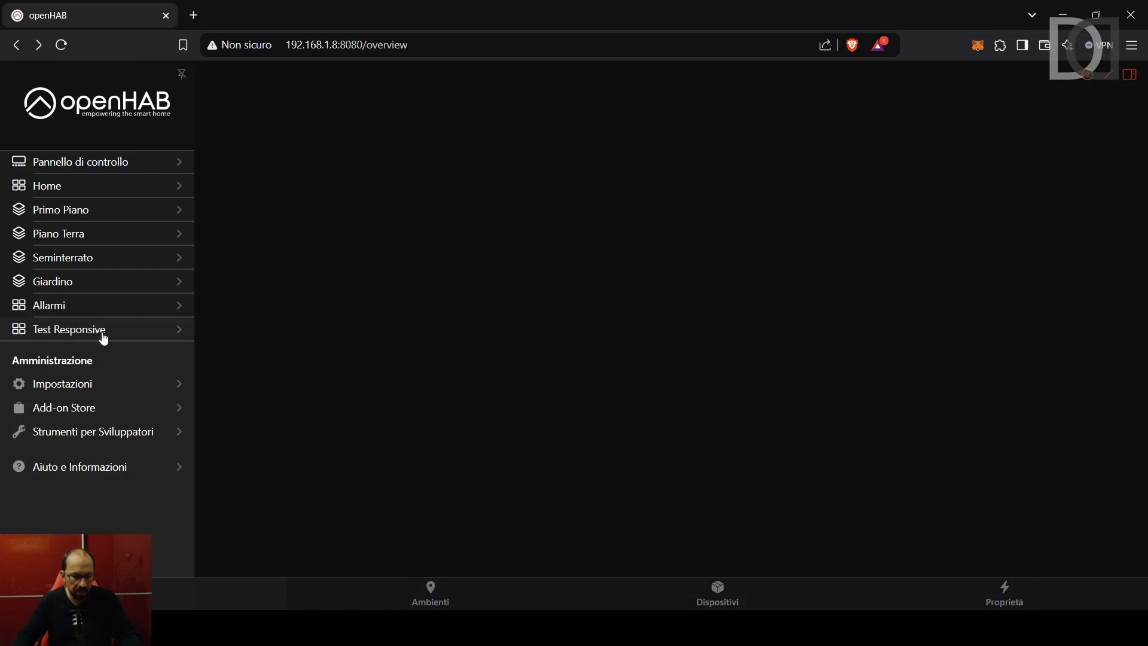
Step: Open the Test Responsive page for editing and go to its Secondo Blocco CELL block
left_click(103, 338)
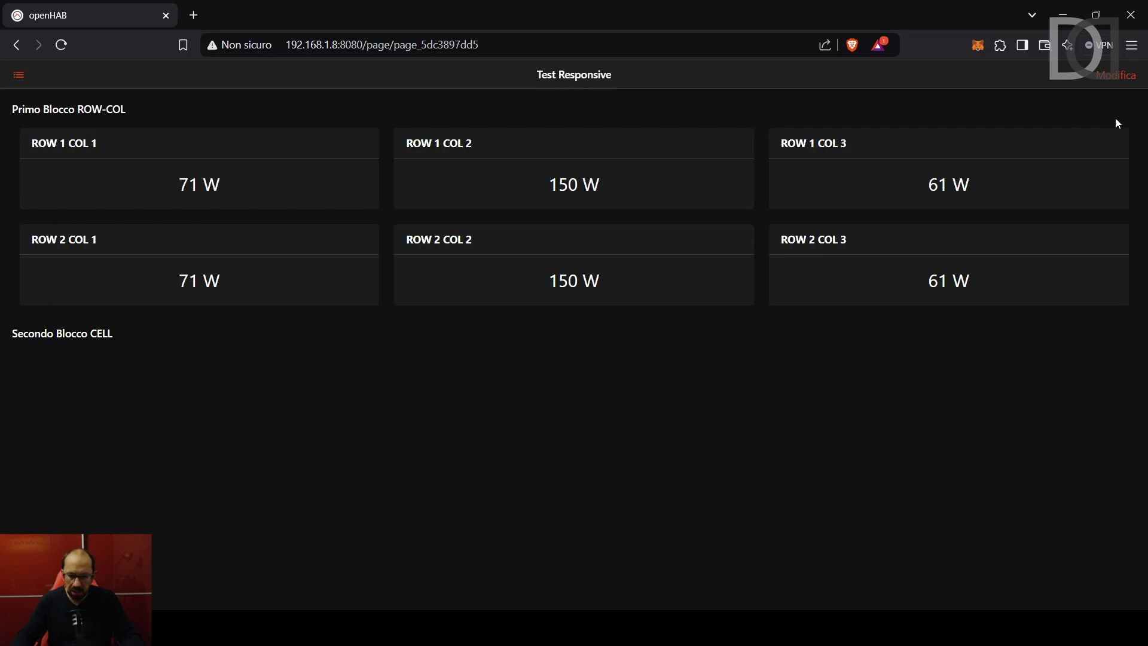
left_click(1116, 78)
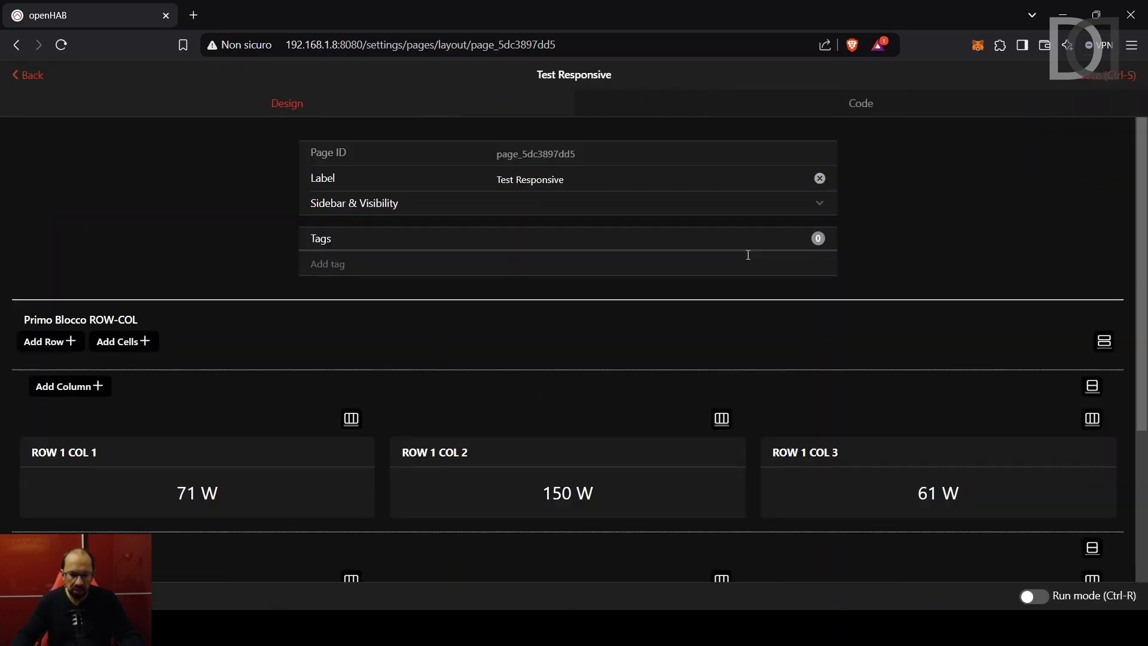
scroll(747, 255, "down", 4)
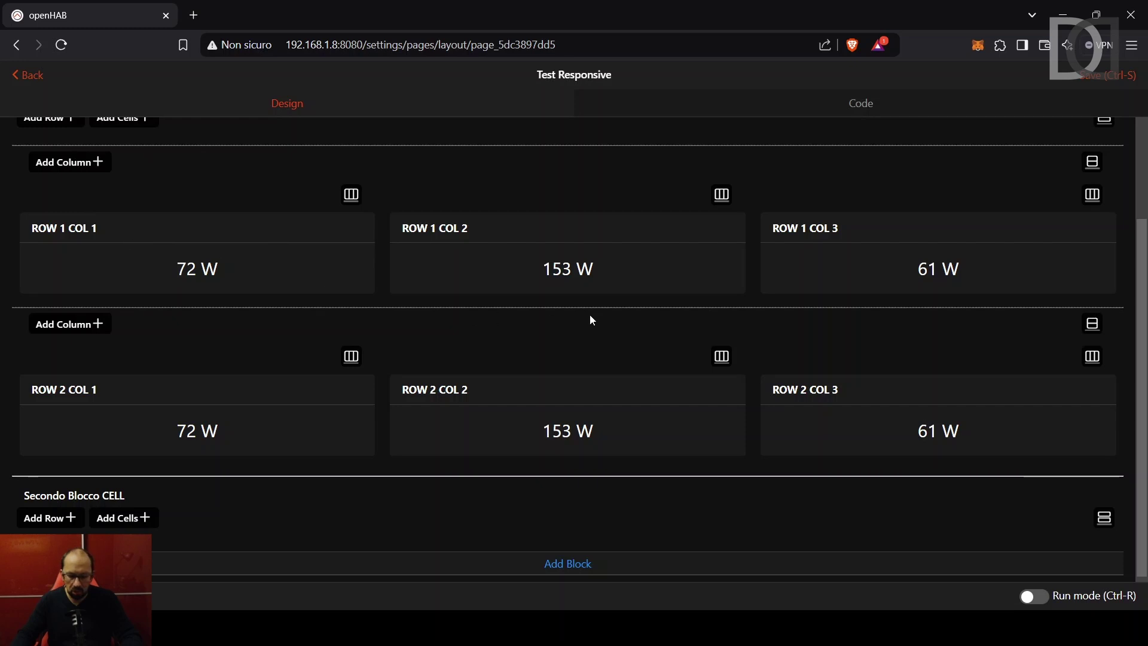
scroll(590, 319, "down", 1)
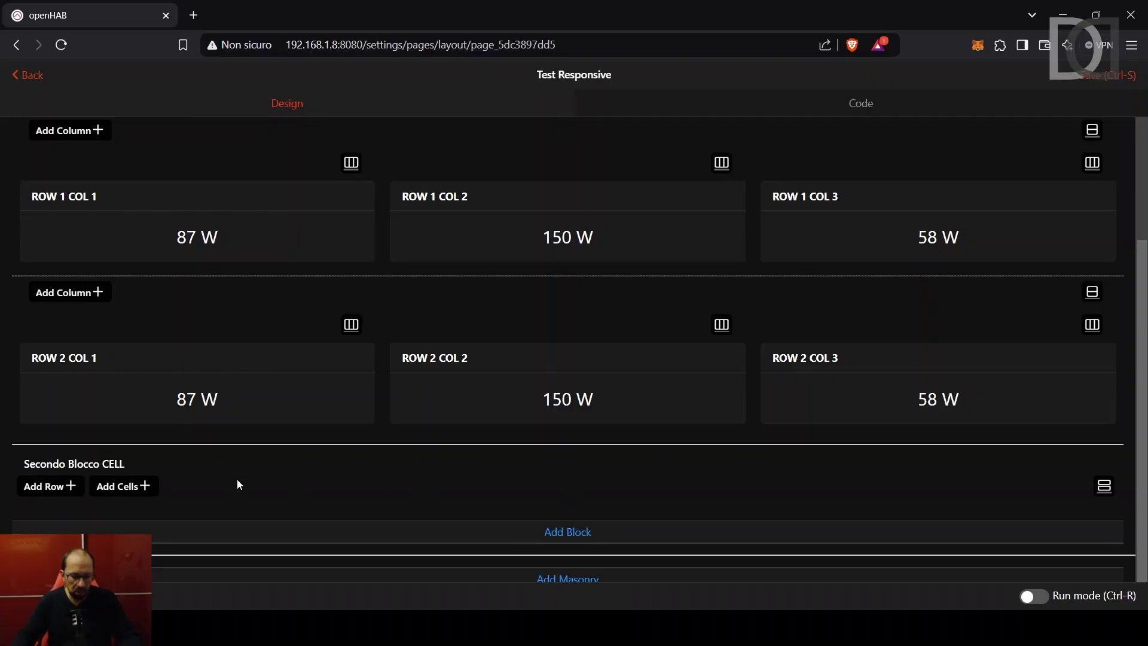
Step: Add a cells group to the Secondo Blocco CELL block and insert a Label Cell in it
left_click(139, 491)
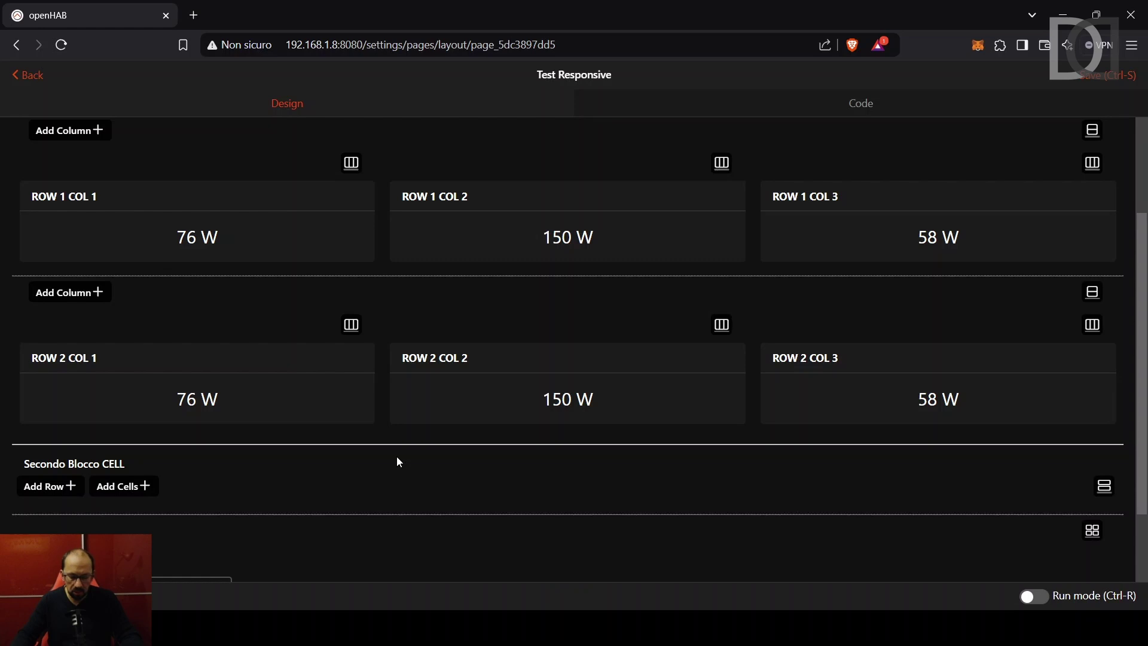
scroll(397, 461, "down", 3)
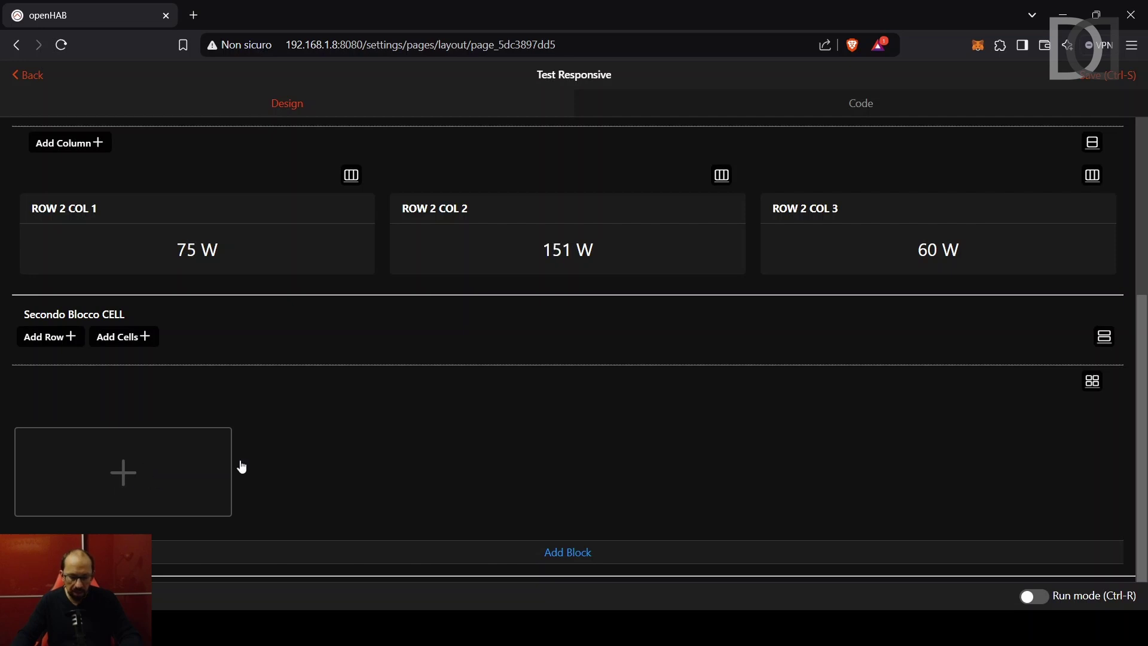
left_click(1093, 383)
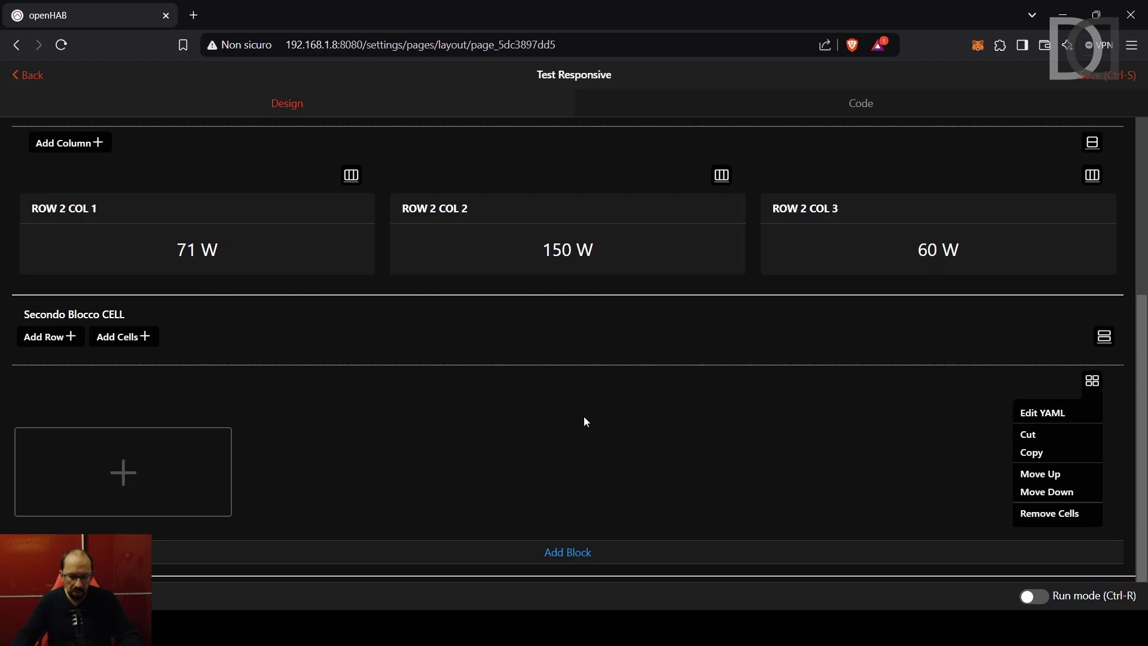
left_click(586, 420)
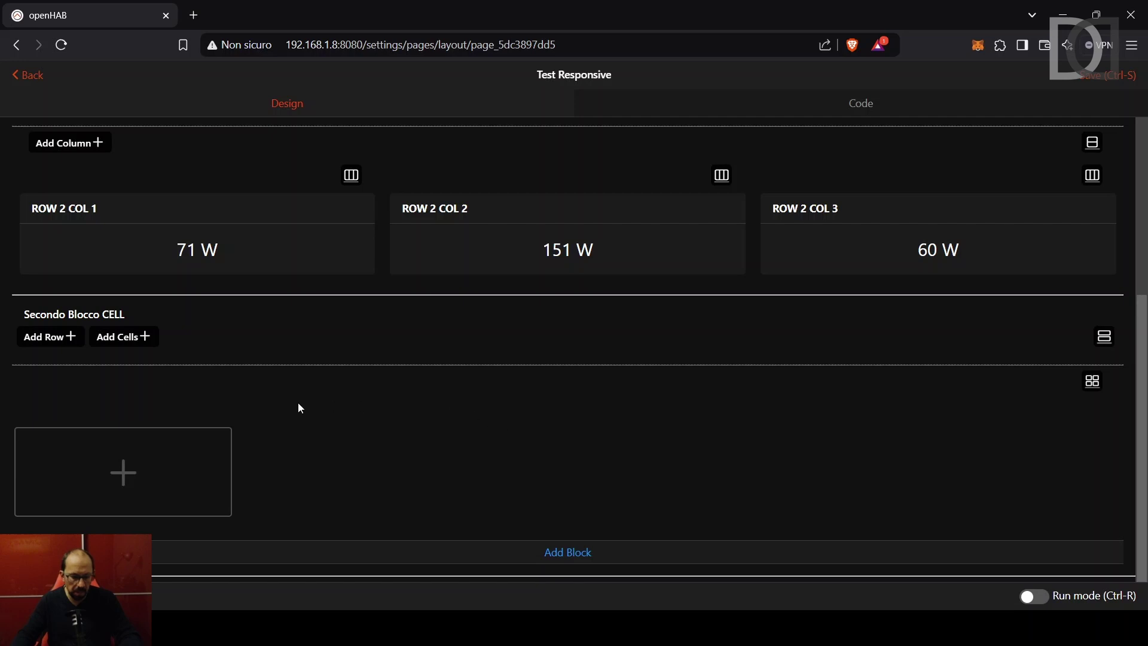
left_click(118, 475)
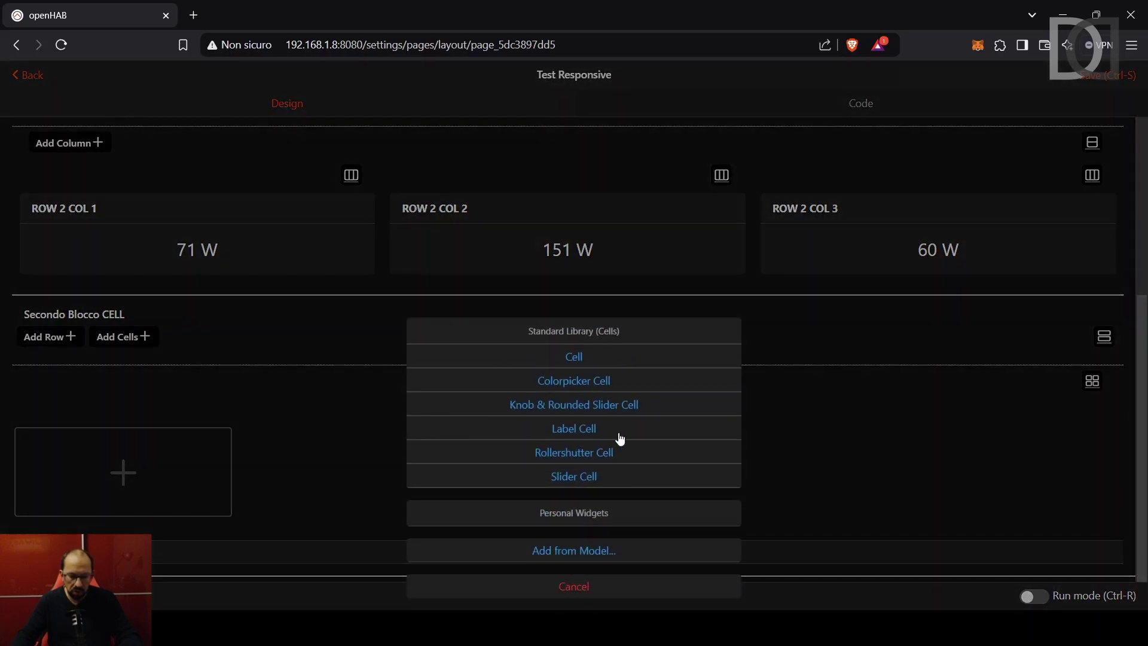
left_click(581, 428)
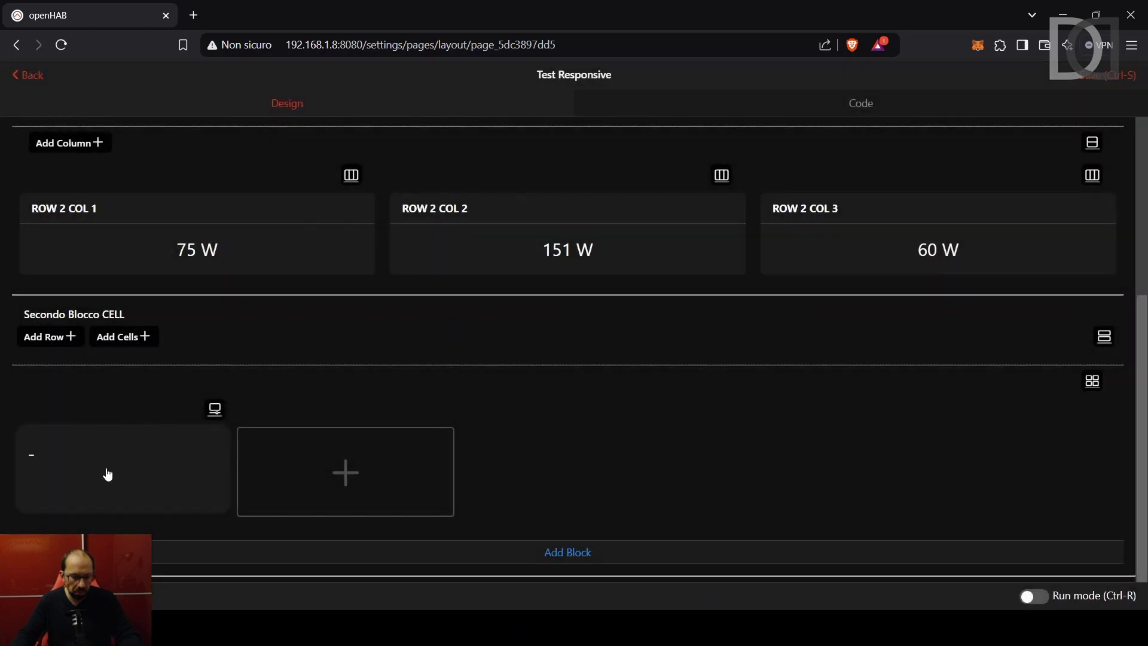
Step: Configure the new label cell with the title CELL 1
left_click(215, 411)
left_click(174, 440)
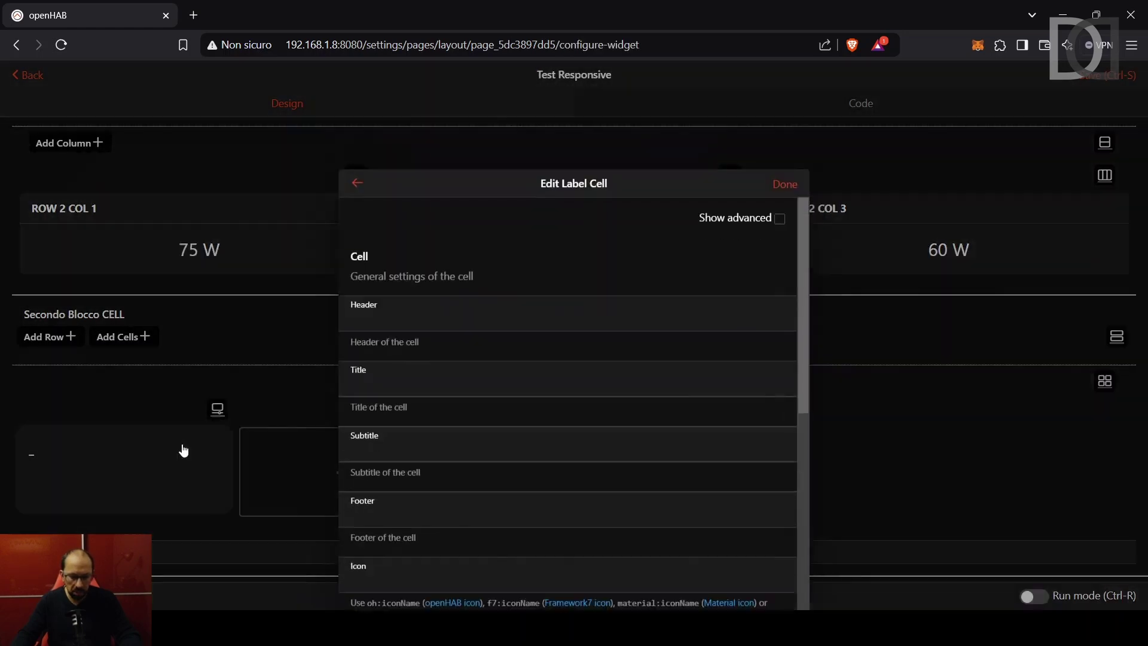
left_click(494, 308)
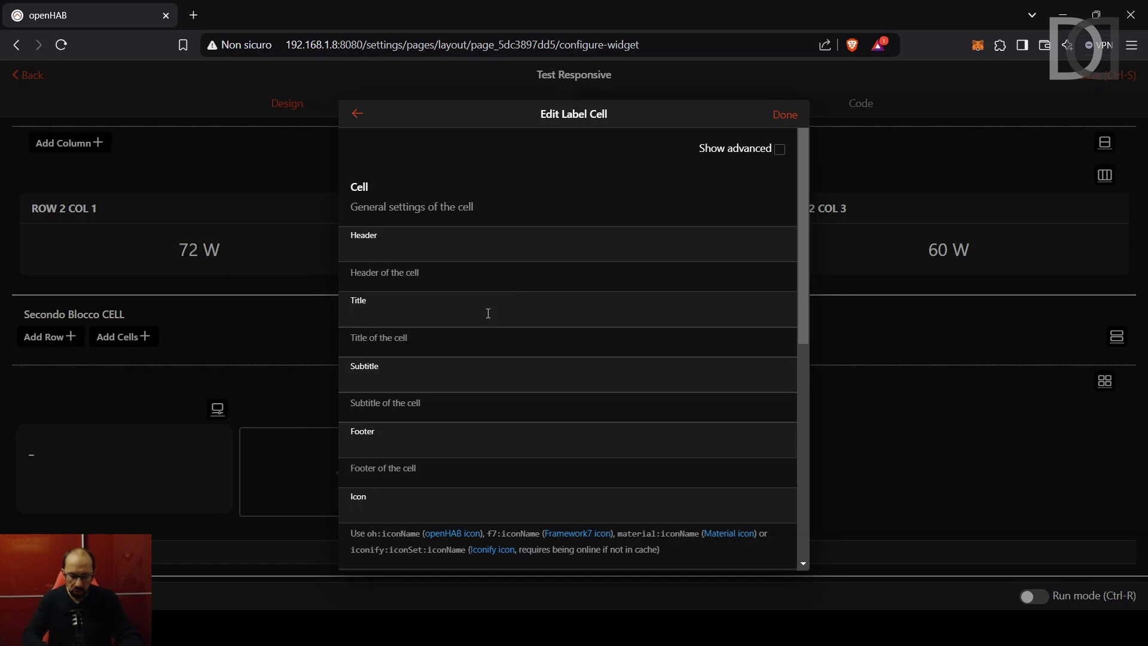
type("CLL")
key("BackSpace")
key("BackSpace")
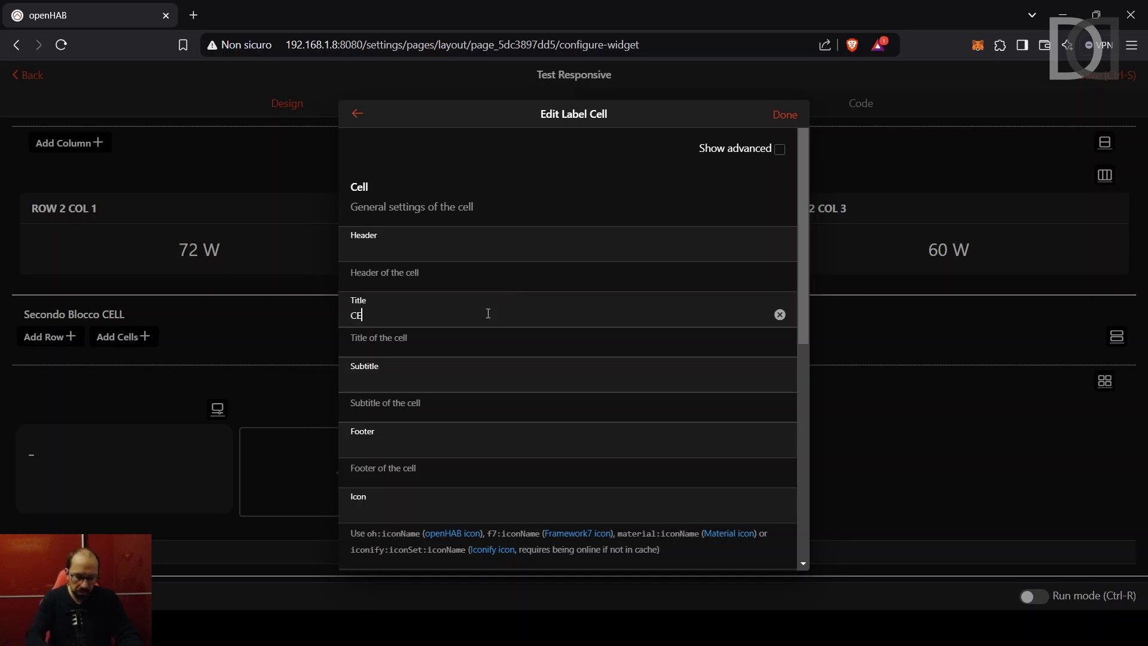
type("ELL 1")
Step: Assign the item Consumo Totale PT (ptPTConsumoEnergia) to CELL 1 and apply the cell settings
scroll(488, 313, "down", 4)
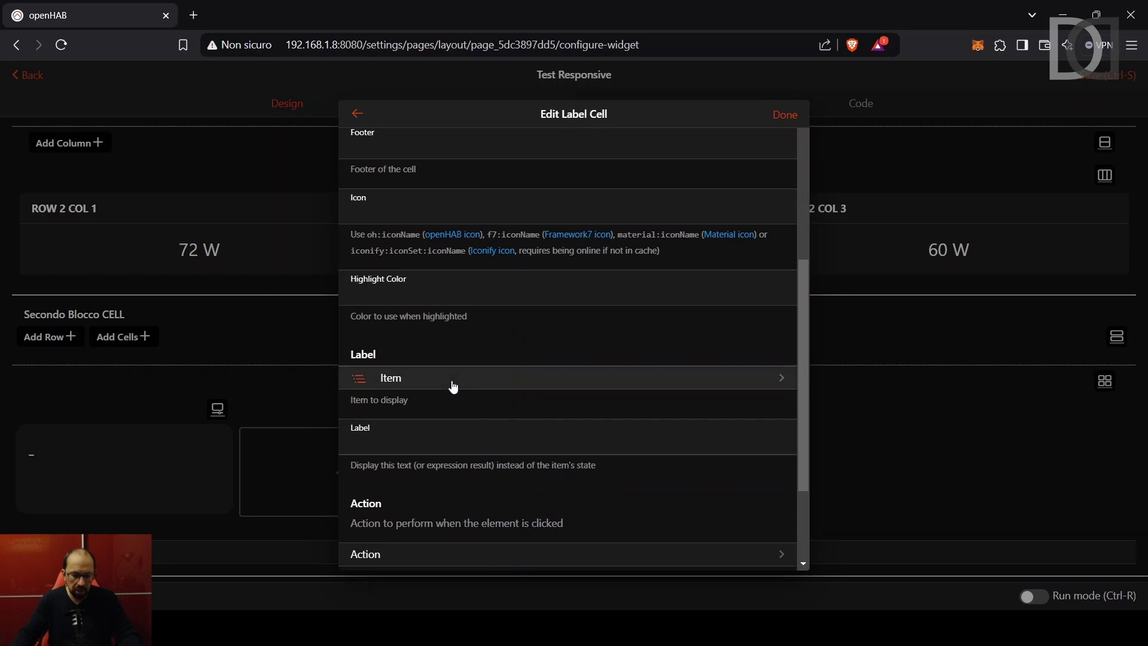
left_click(451, 383)
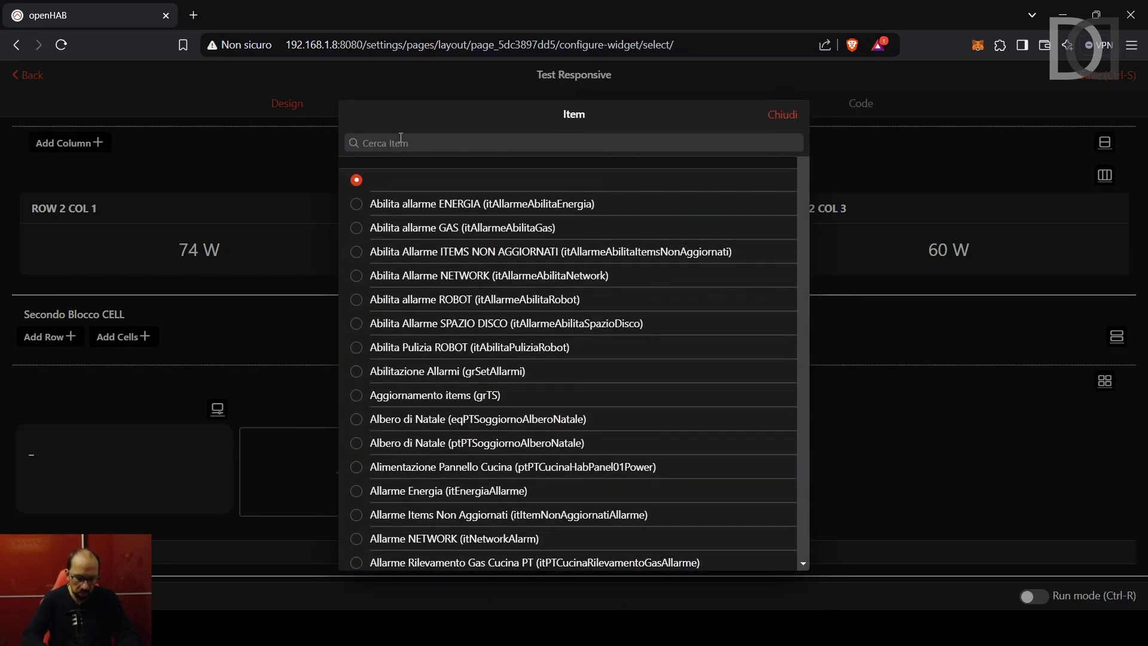
type("consumo")
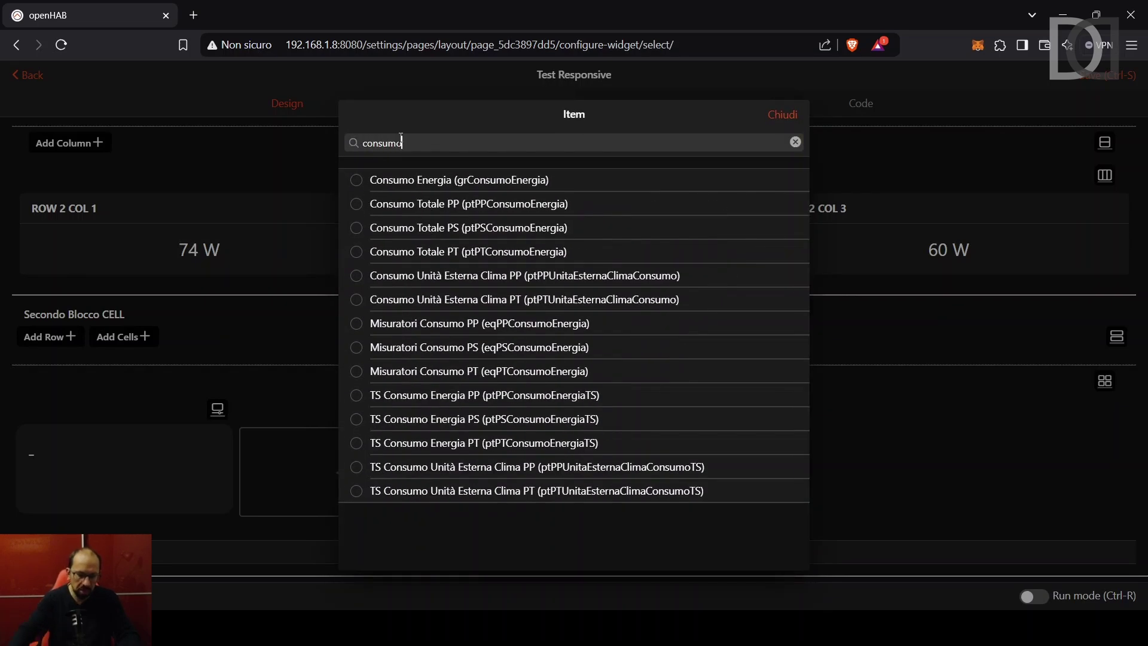
left_click(357, 252)
left_click(777, 128)
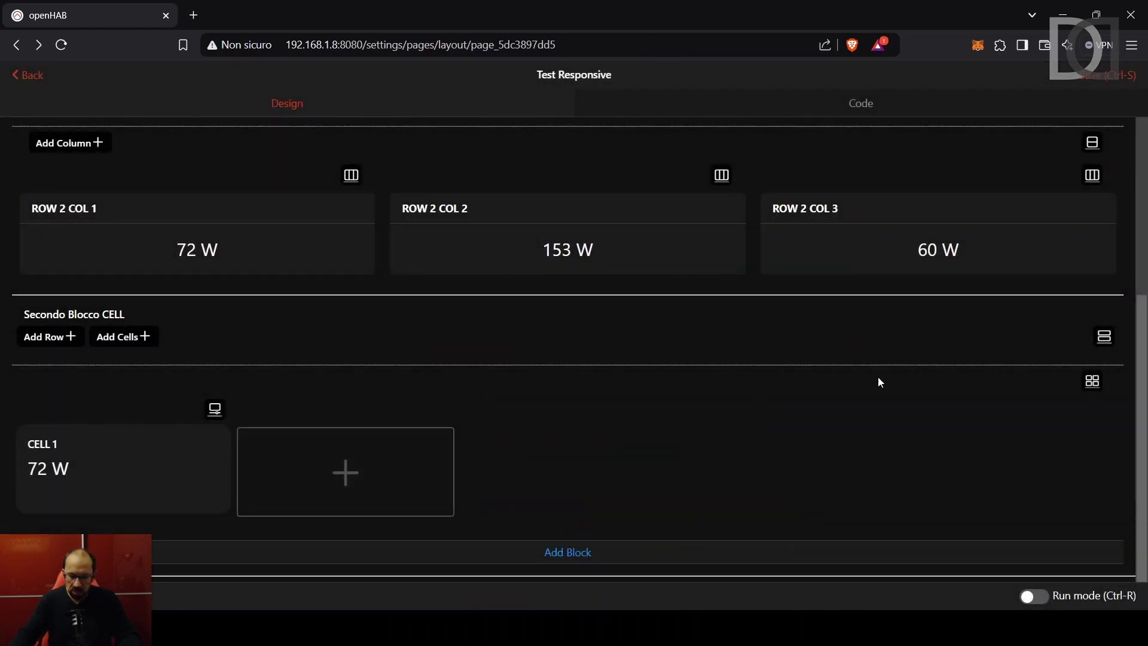
Step: Duplicate the CELL 1 label cell definition four times in the YAML code of the cells group
left_click(1092, 387)
left_click(1058, 412)
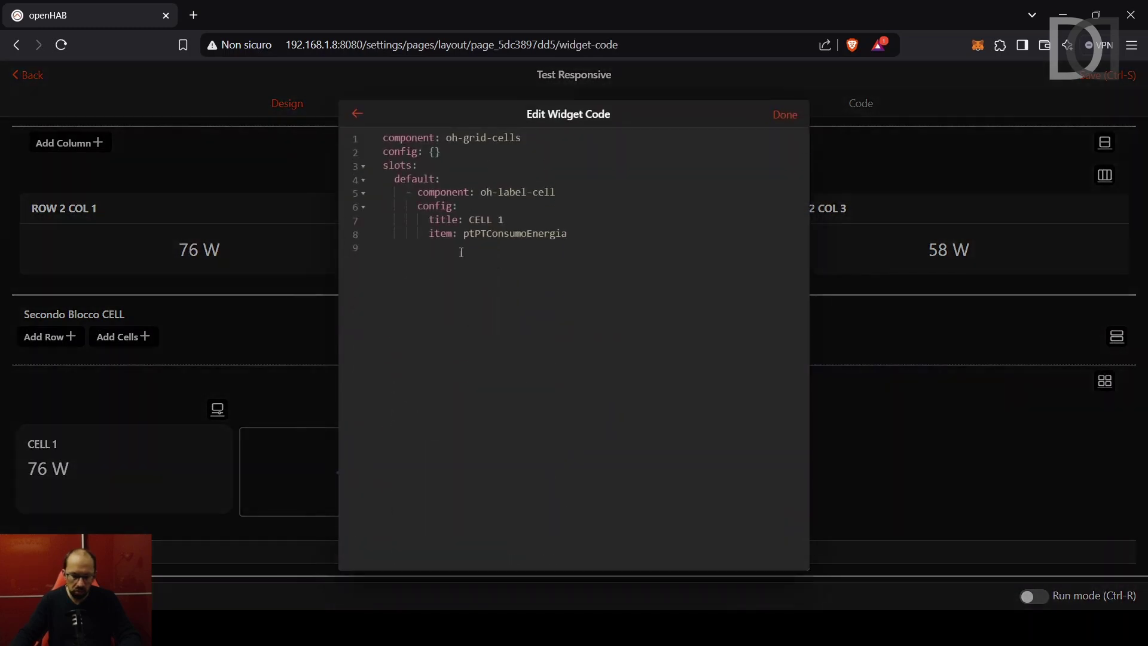
left_click_drag(406, 191, 607, 233)
key("ctrl+c")
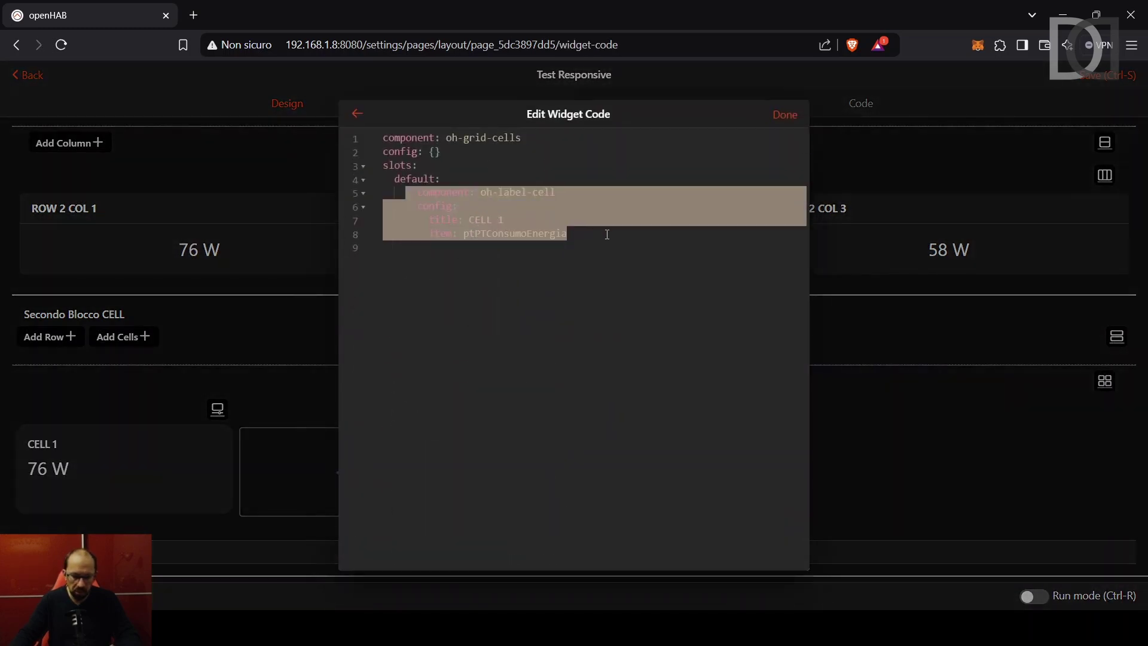
left_click(612, 237)
key("Return")
key("ctrl+v")
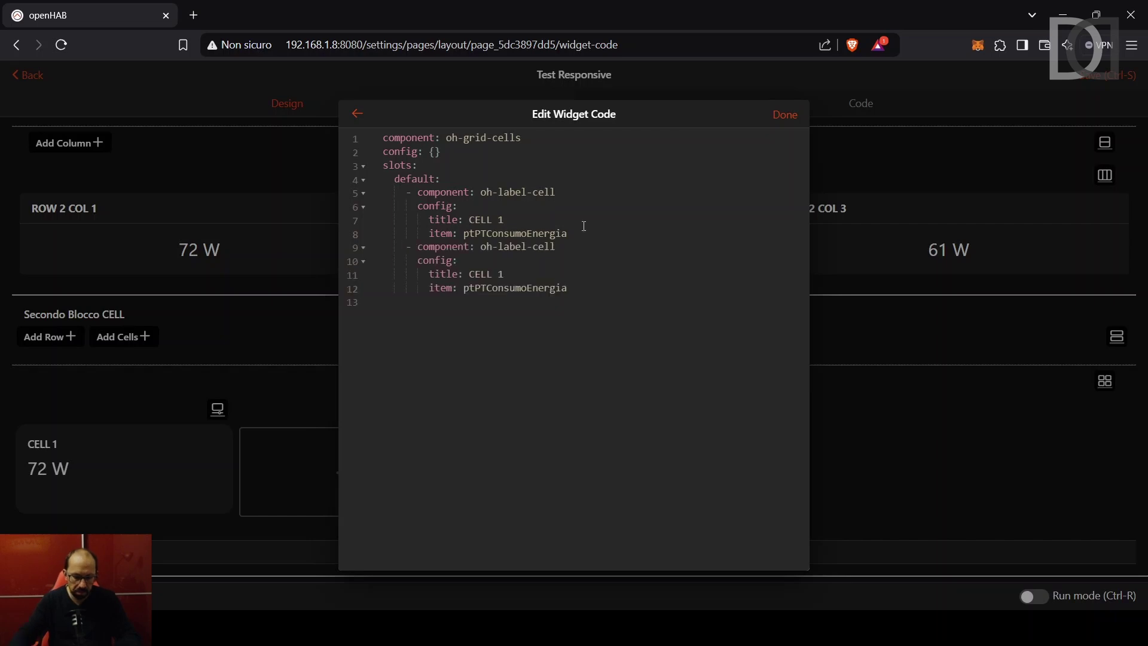
key("ctrl+v")
key("ctrl+v")
key("ctrl+v")
Step: Retitle the copied cells CELL 2 to CELL 5, point CELL 2 and CELL 3 to other consumption items, and apply the code
double_click(501, 274)
type("2")
double_click(501, 329)
type("3")
double_click(501, 383)
type("4")
double_click(501, 437)
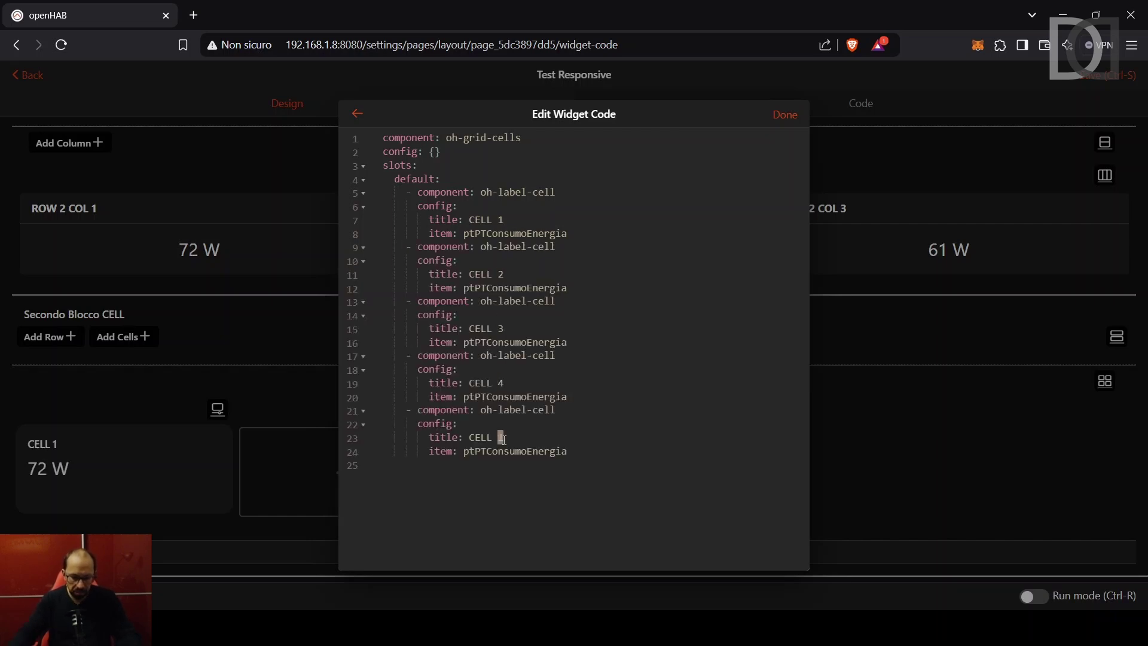
key("Delete")
type("P")
left_click(784, 114)
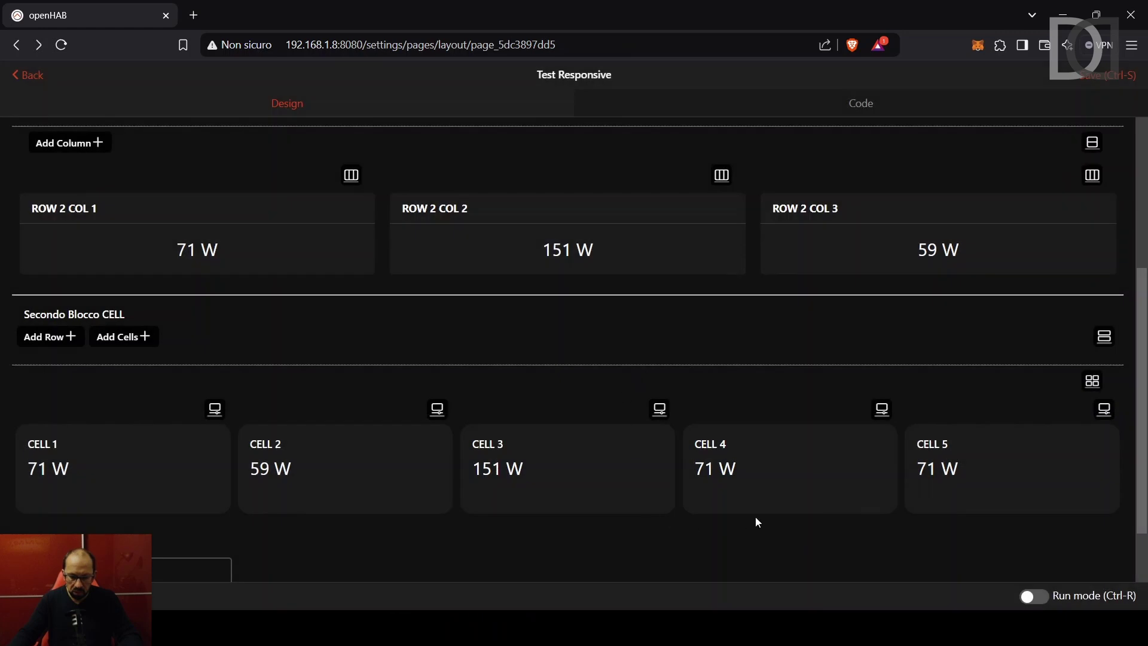
Step: Change CELL 4's item to Produzione Fotovoltaico (ptProduzioneFotovoltaico) and apply the cell settings
left_click(888, 412)
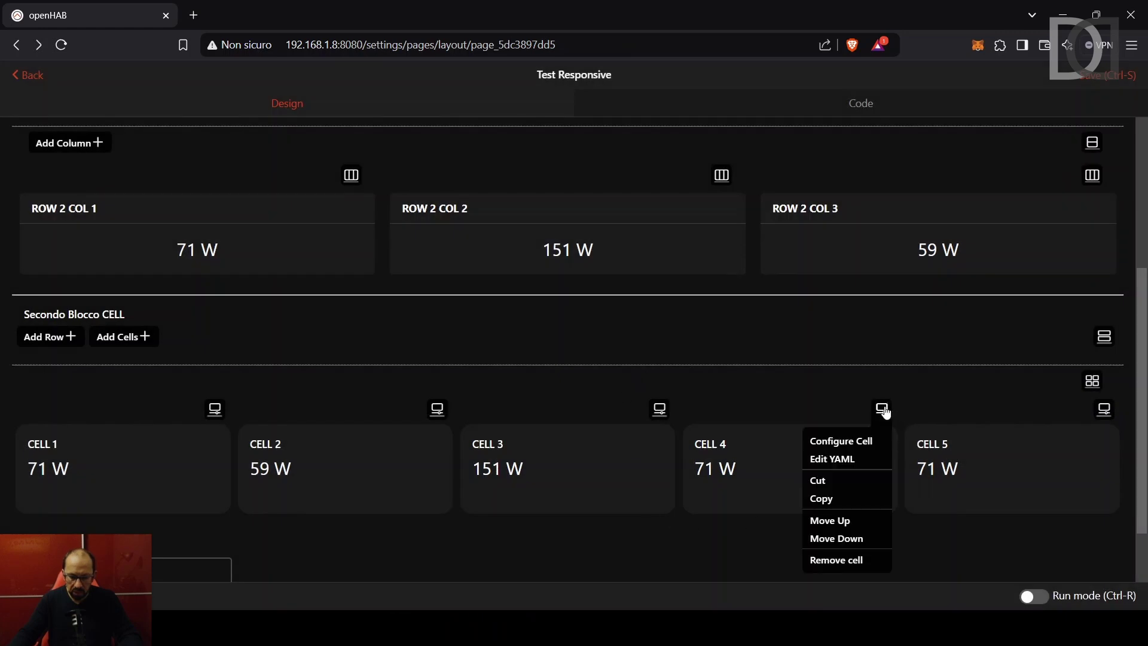
left_click(846, 442)
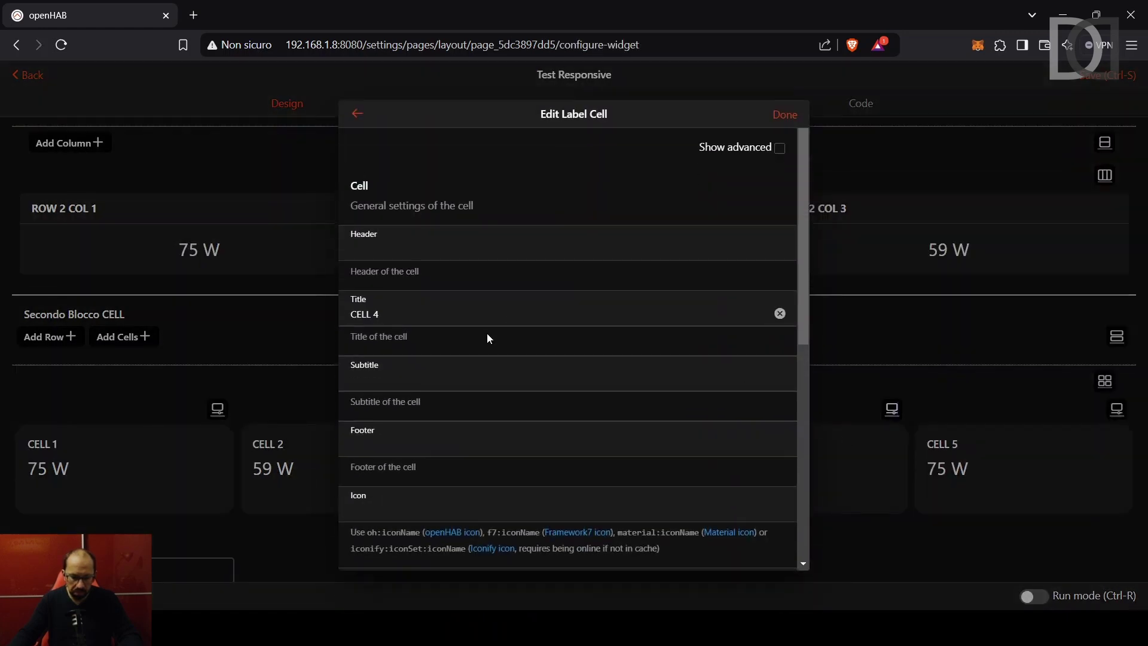
scroll(486, 341, "down", 2)
scroll(485, 341, "down", 2)
left_click(497, 381)
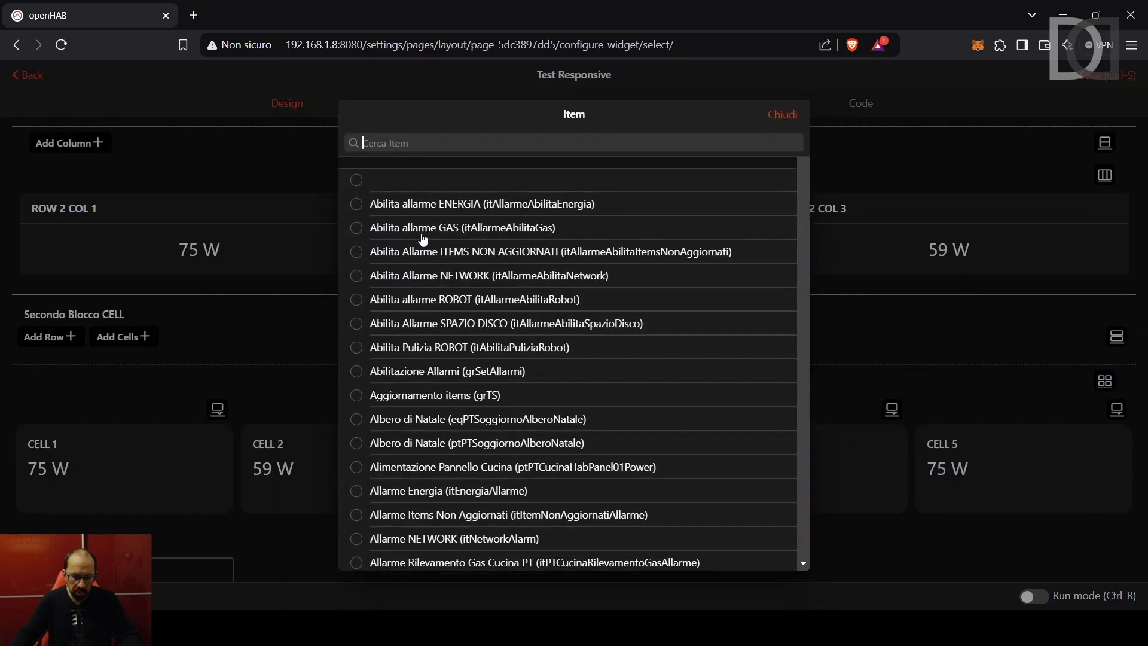
left_click(413, 142)
type("fotov")
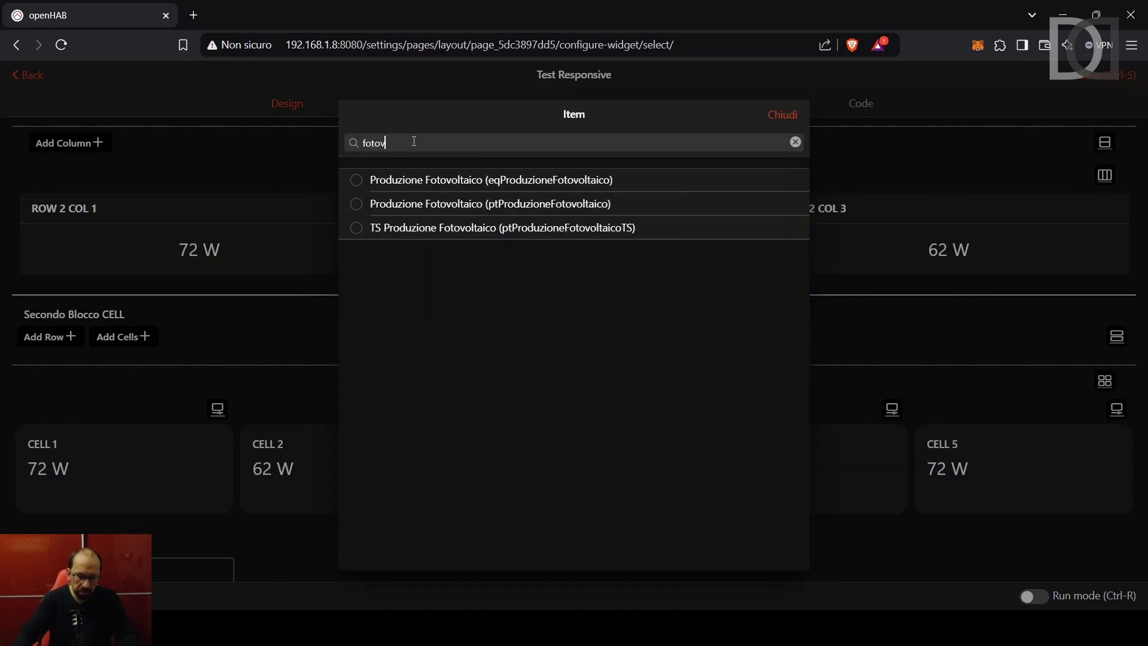
left_click(356, 204)
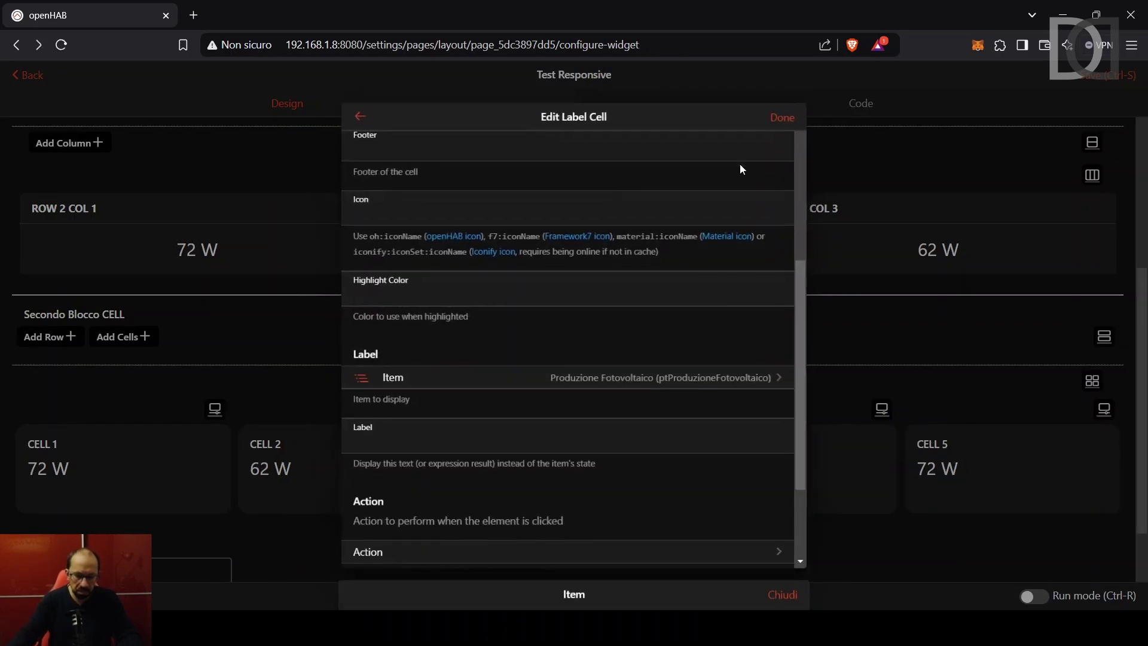
left_click(786, 114)
Step: Change CELL 5's item to Energia in Tempo Reale (ptEnergiaTempoReale) and apply the cell settings
left_click(1104, 408)
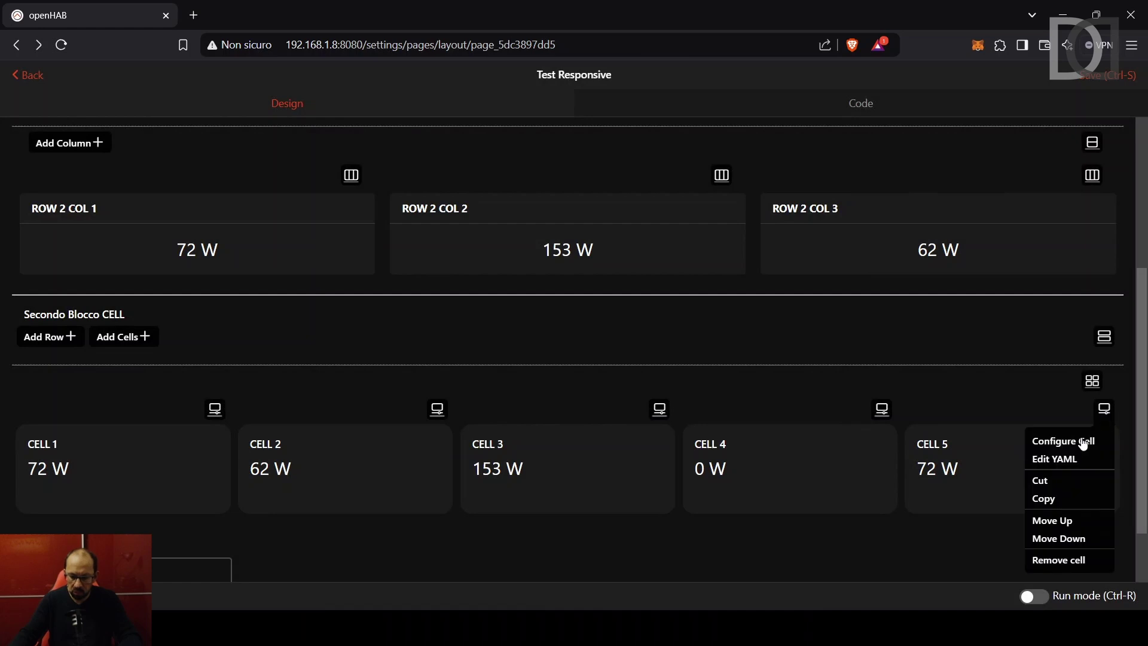
left_click(1077, 443)
left_click(435, 247)
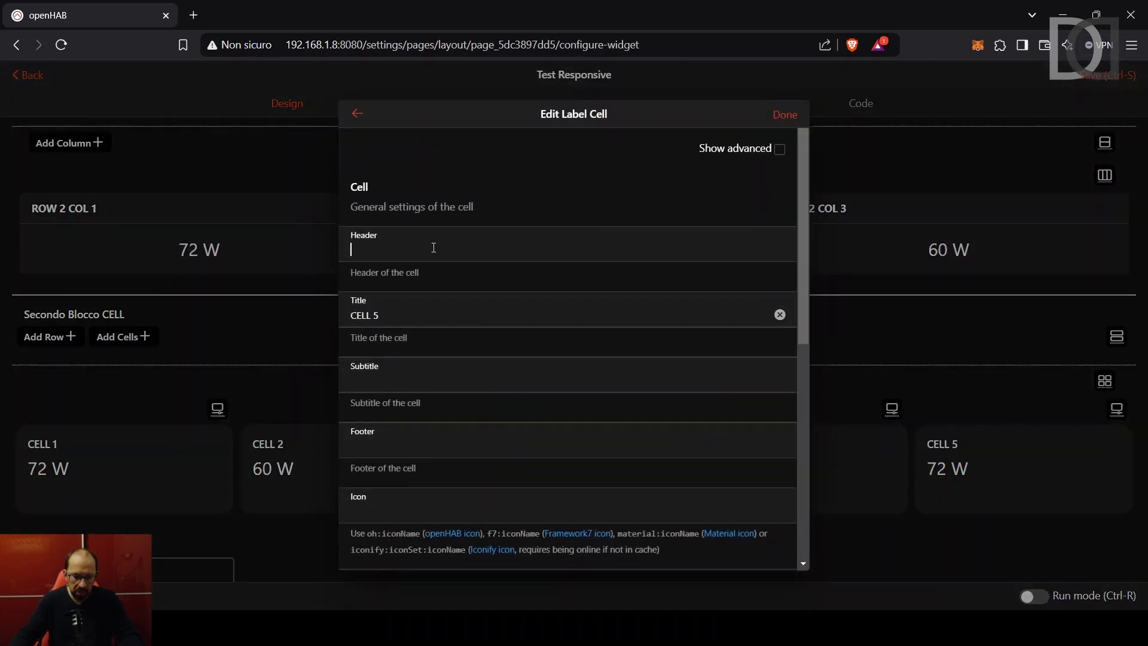
scroll(432, 248, "down", 6)
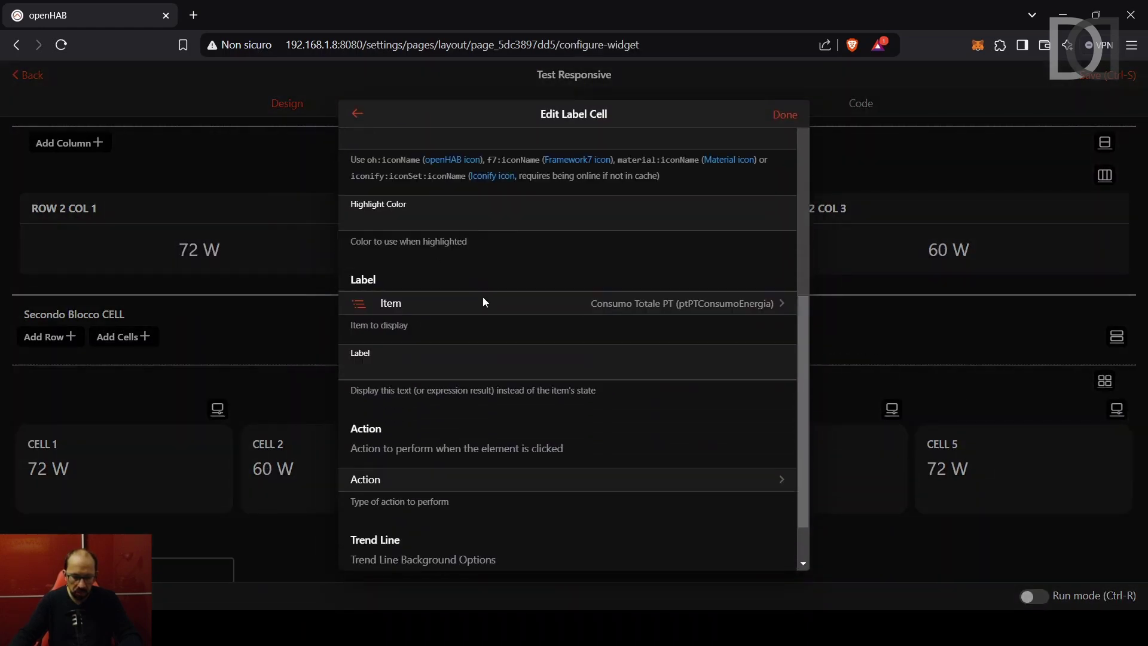
left_click(660, 303)
type("temporeale")
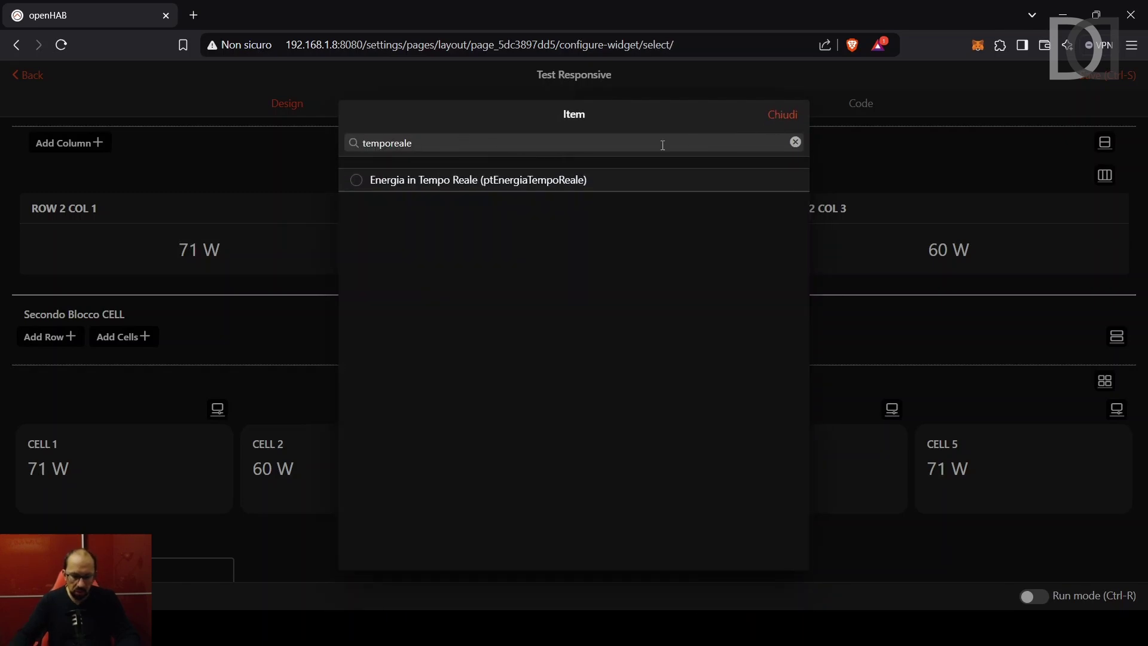
left_click(357, 181)
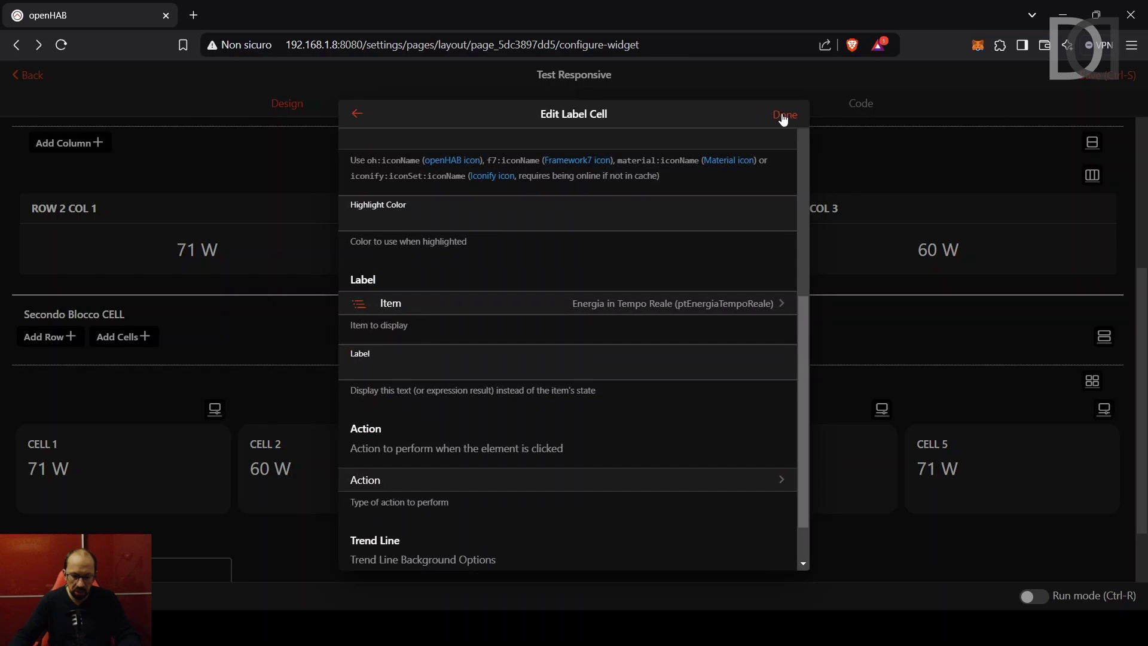
left_click(783, 116)
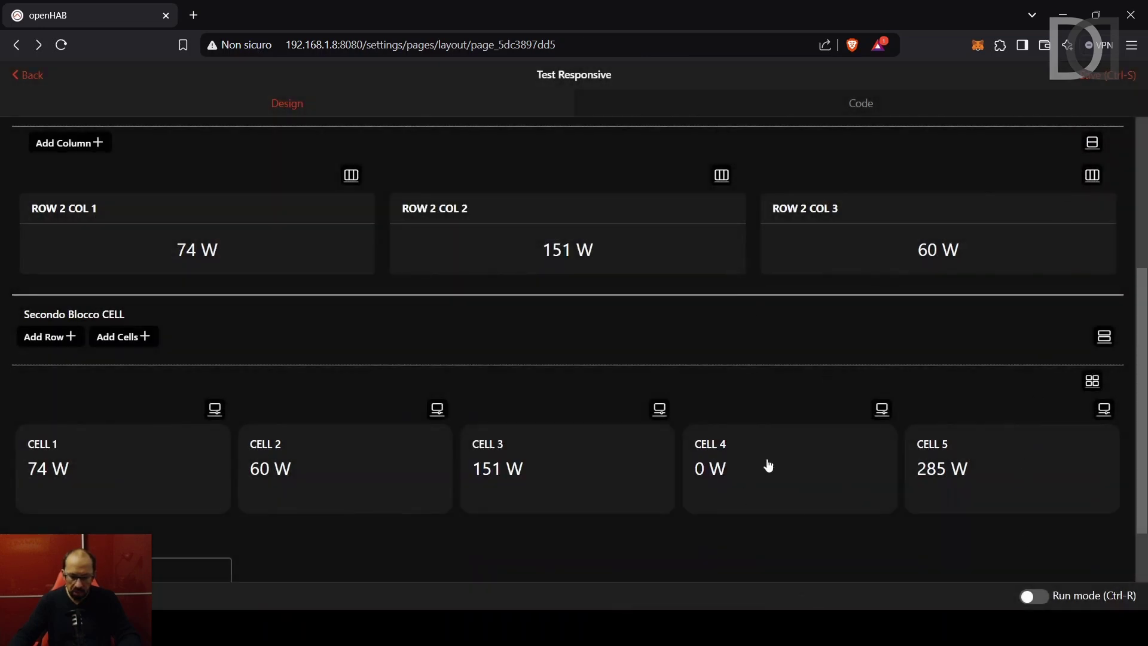
Step: Preview the page in run mode, then return to design mode and check the Secondo Blocco CELL cells
left_click(1034, 594)
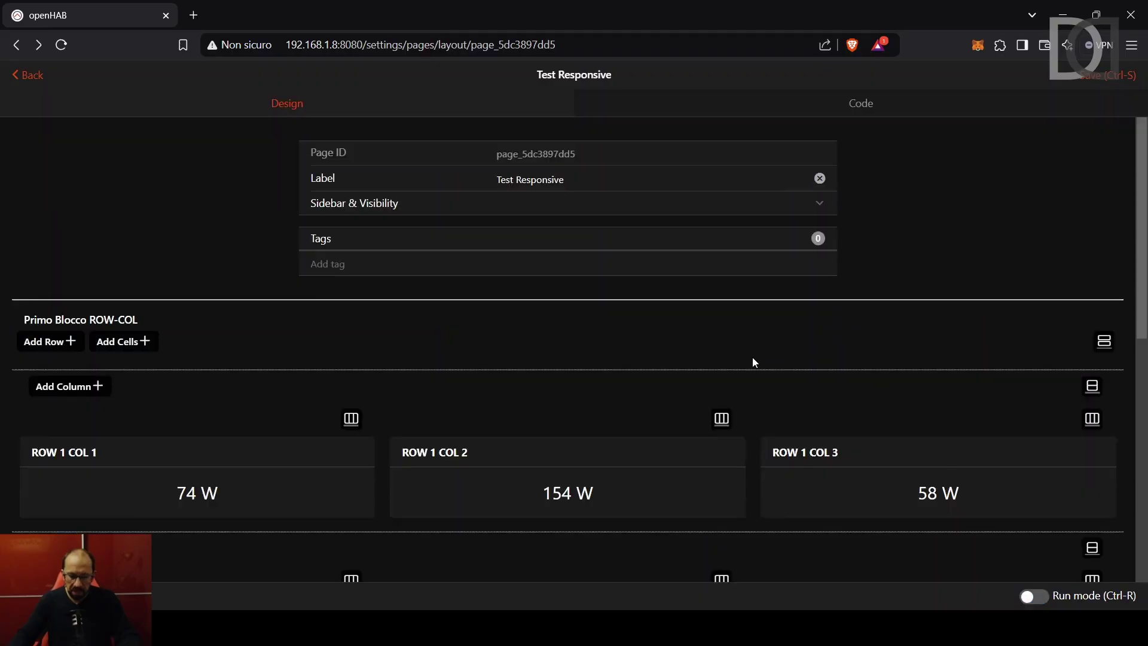
scroll(752, 362, "down", 9)
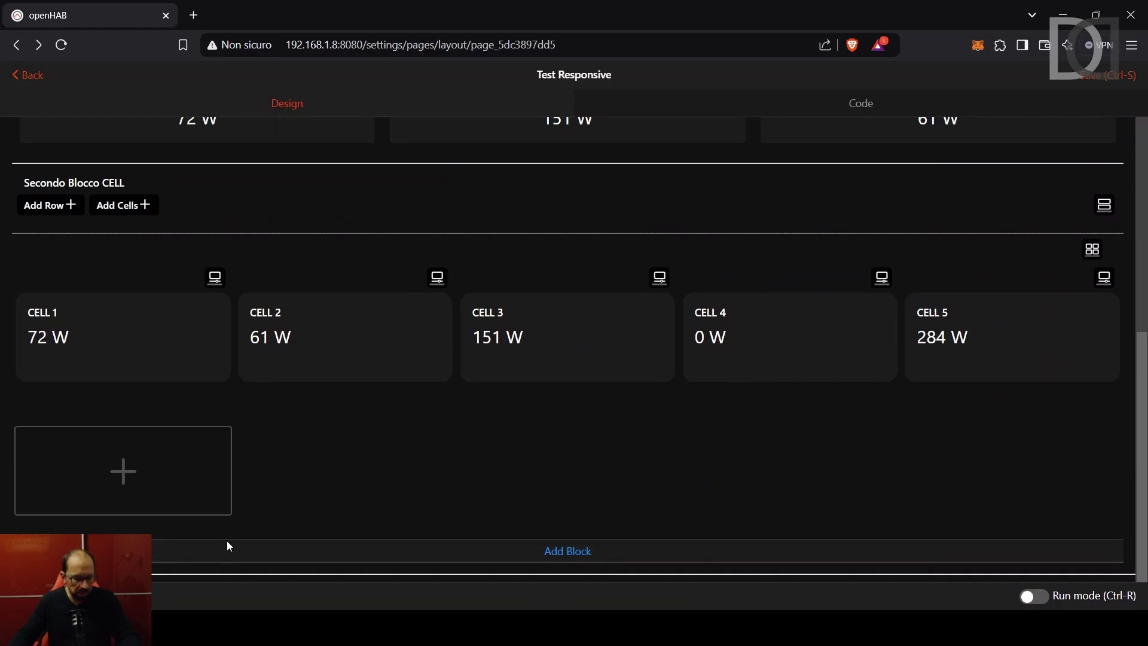
Step: Add a masonry section below the blocks in the full-screen view and insert a Label Card into it
key("F11")
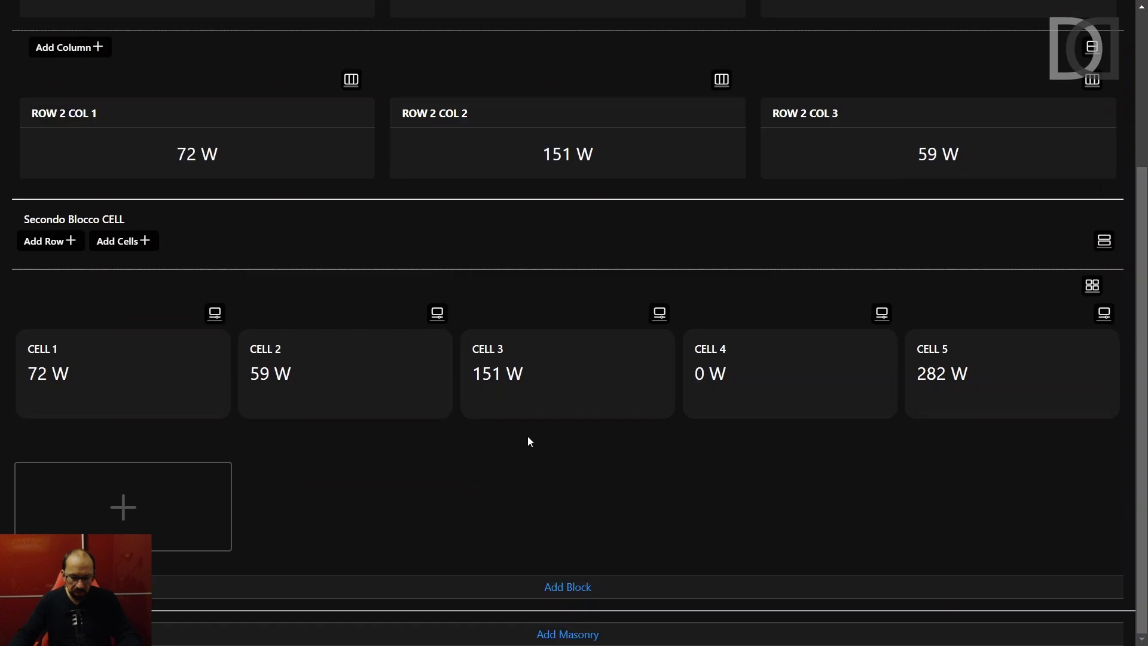
left_click(573, 637)
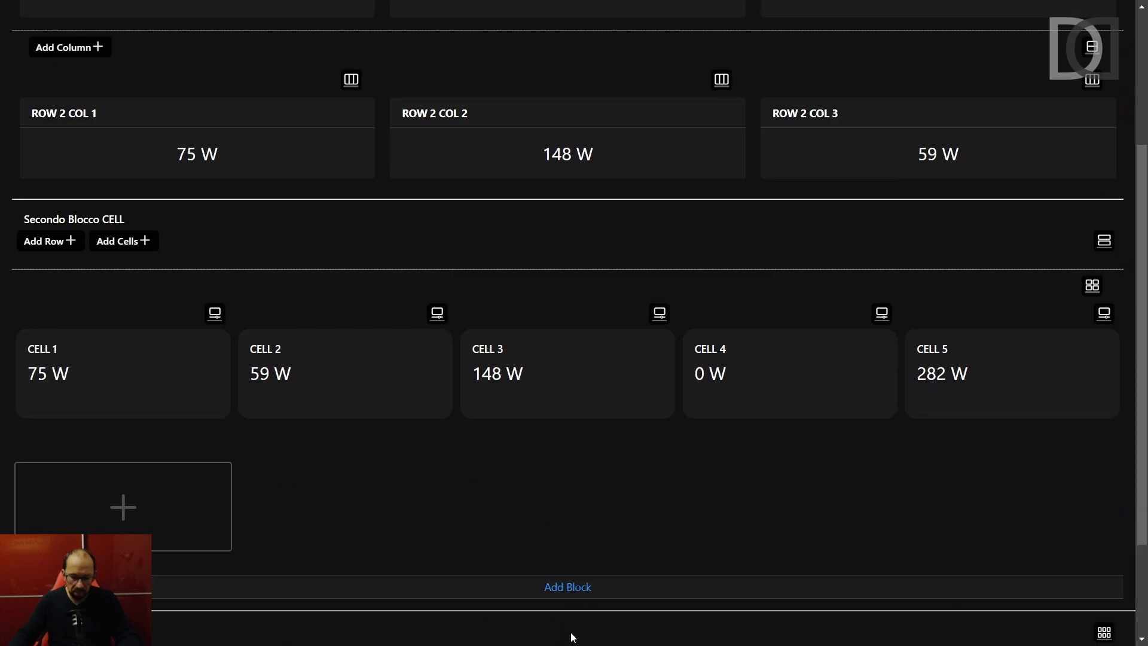
scroll(525, 499, "down", 2)
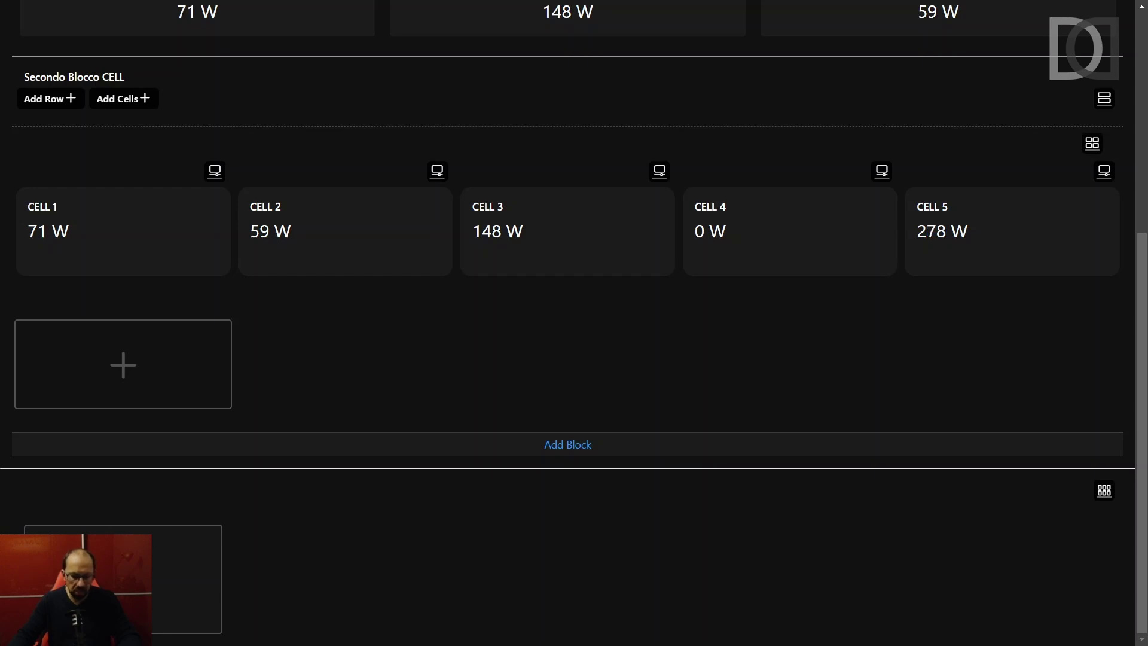
left_click(123, 578)
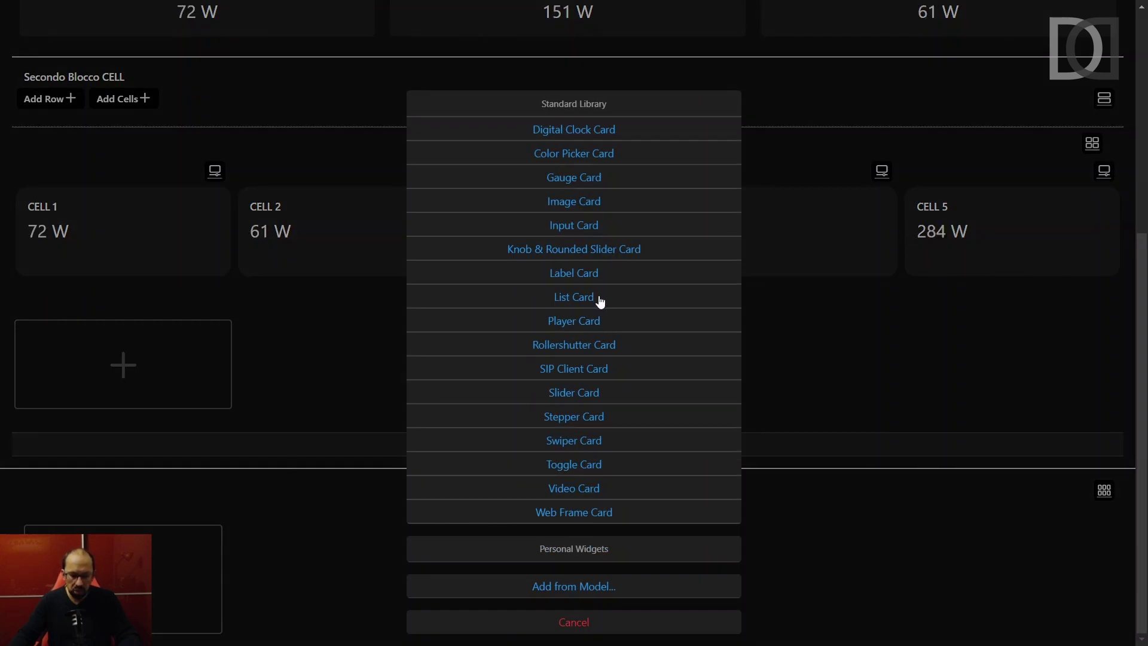
left_click(569, 274)
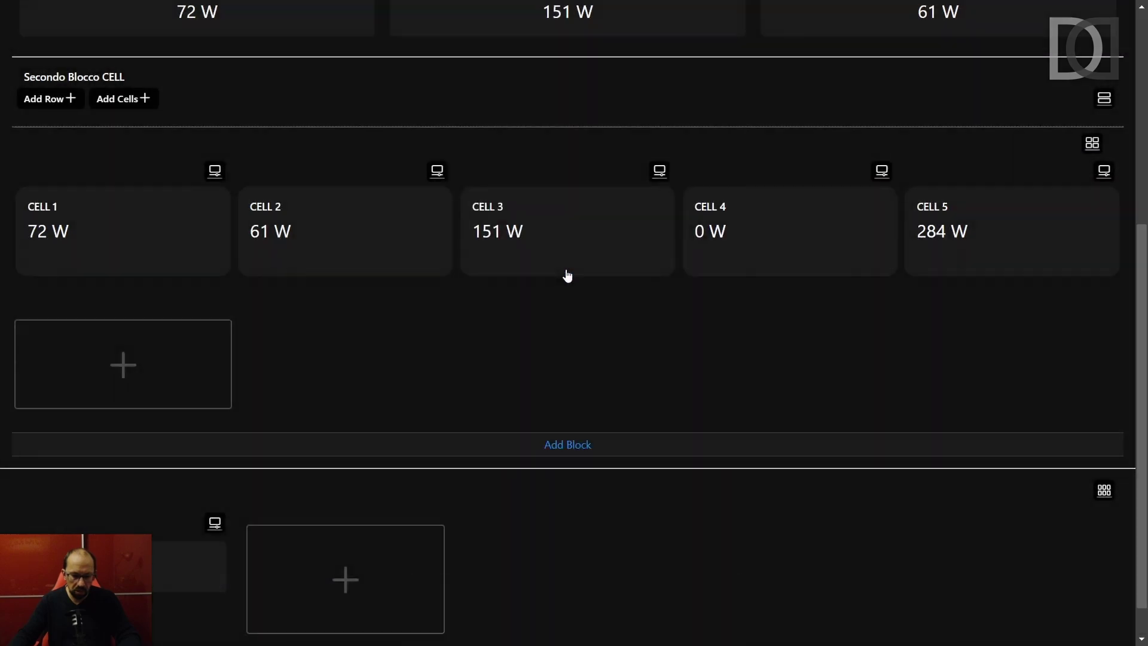
Step: Configure the new label card with the title MASONRY 1 and the item Consumo Totale PT (ptPTConsumoEnergia), and apply the settings
left_click(213, 524)
left_click(189, 553)
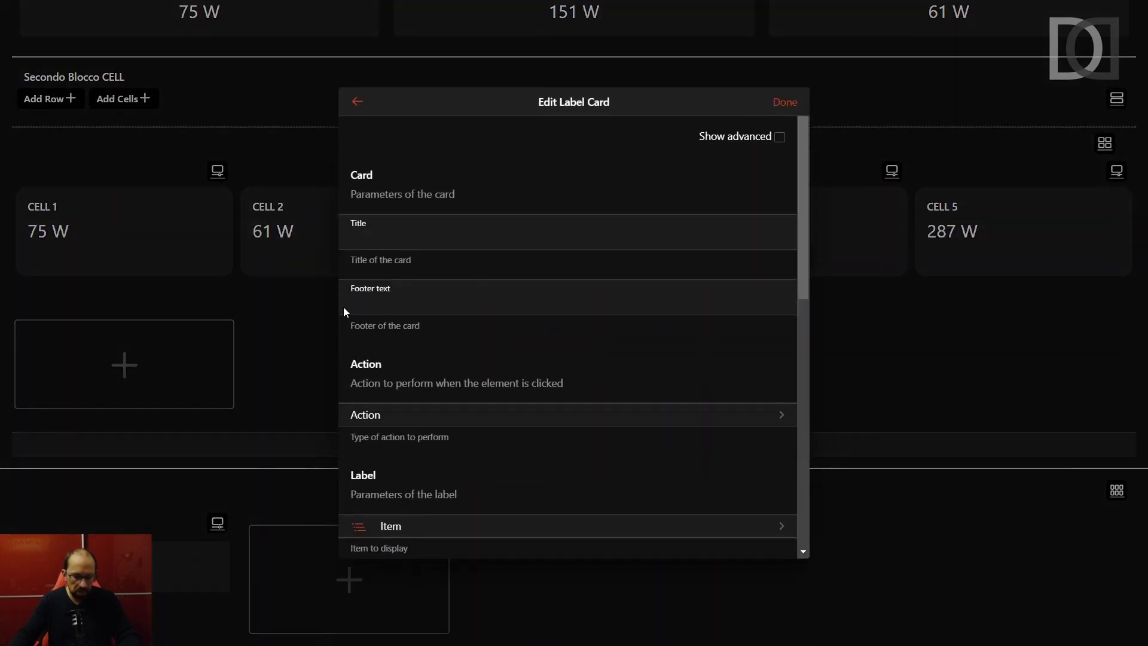
type("M")
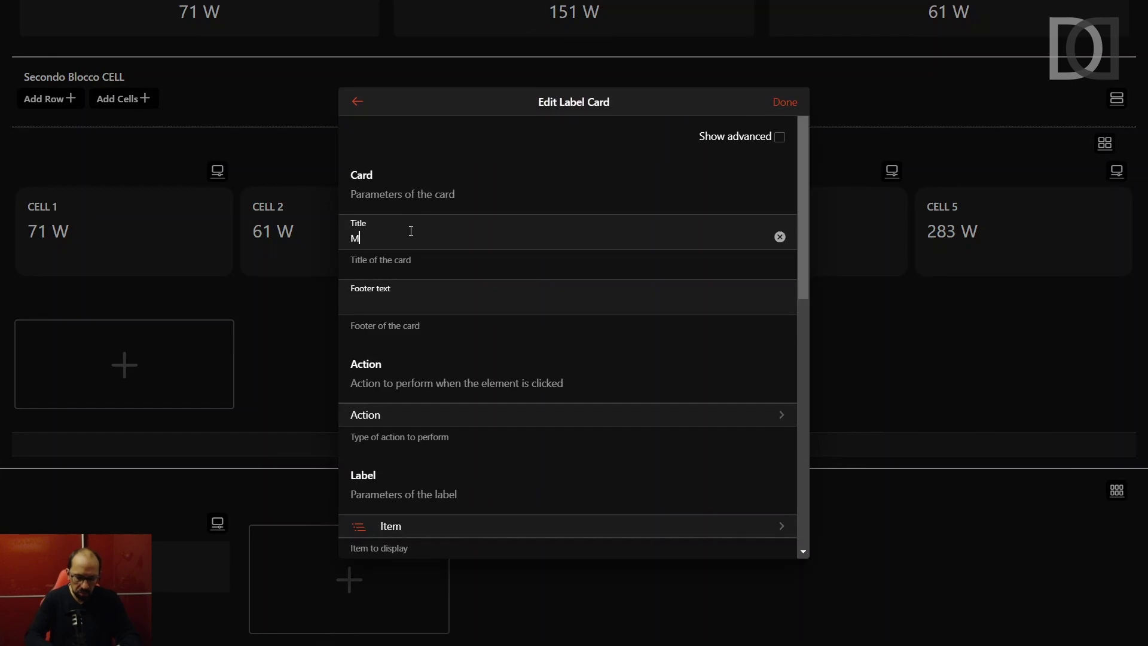
type("ASONRY 1")
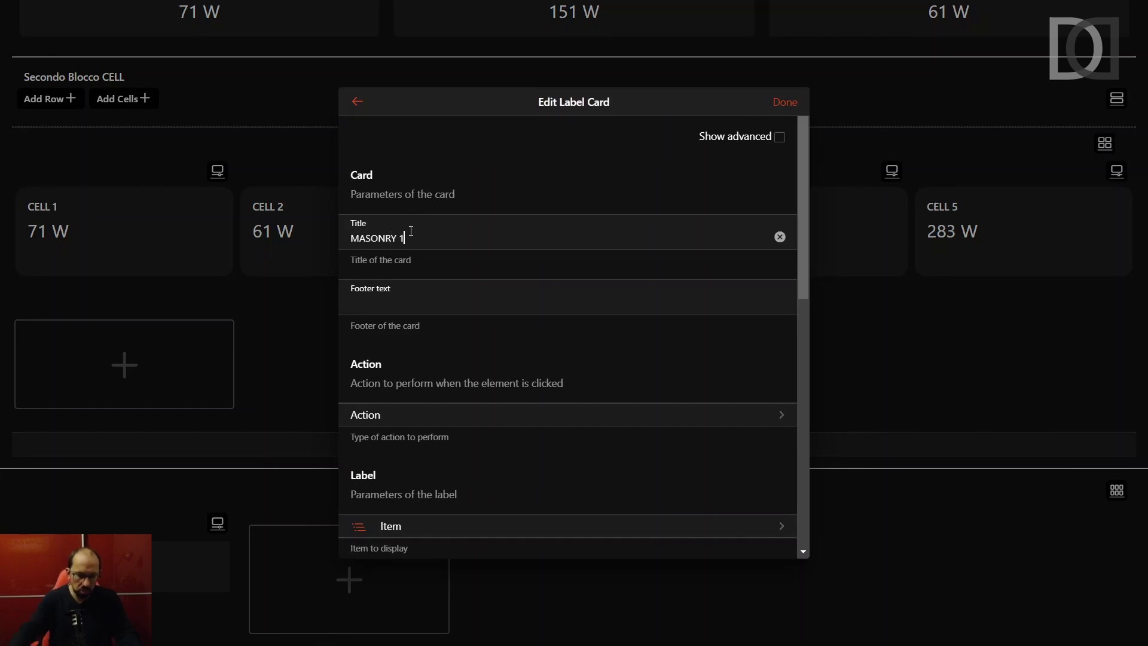
scroll(411, 228, "down", 4)
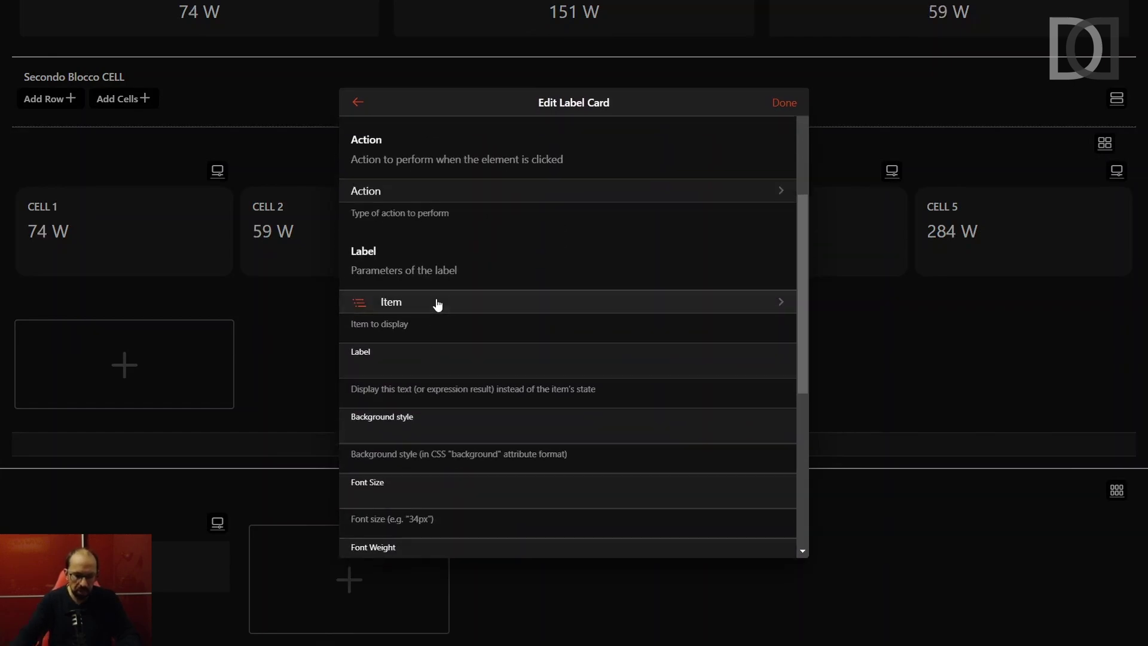
left_click(438, 303)
type("consumo")
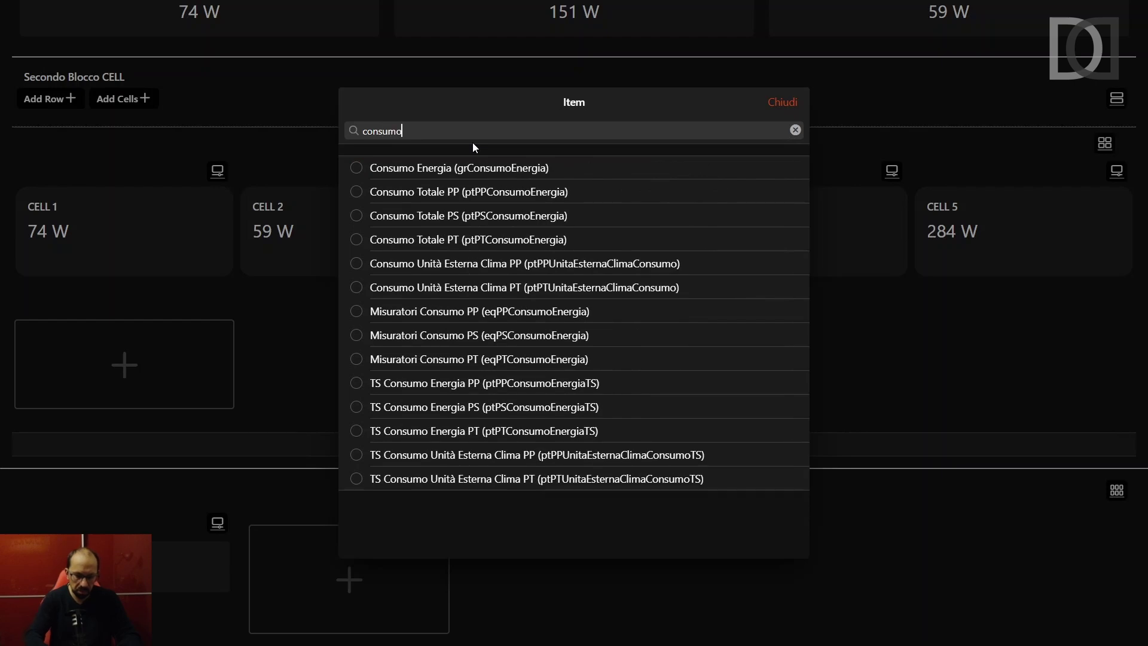
left_click(357, 239)
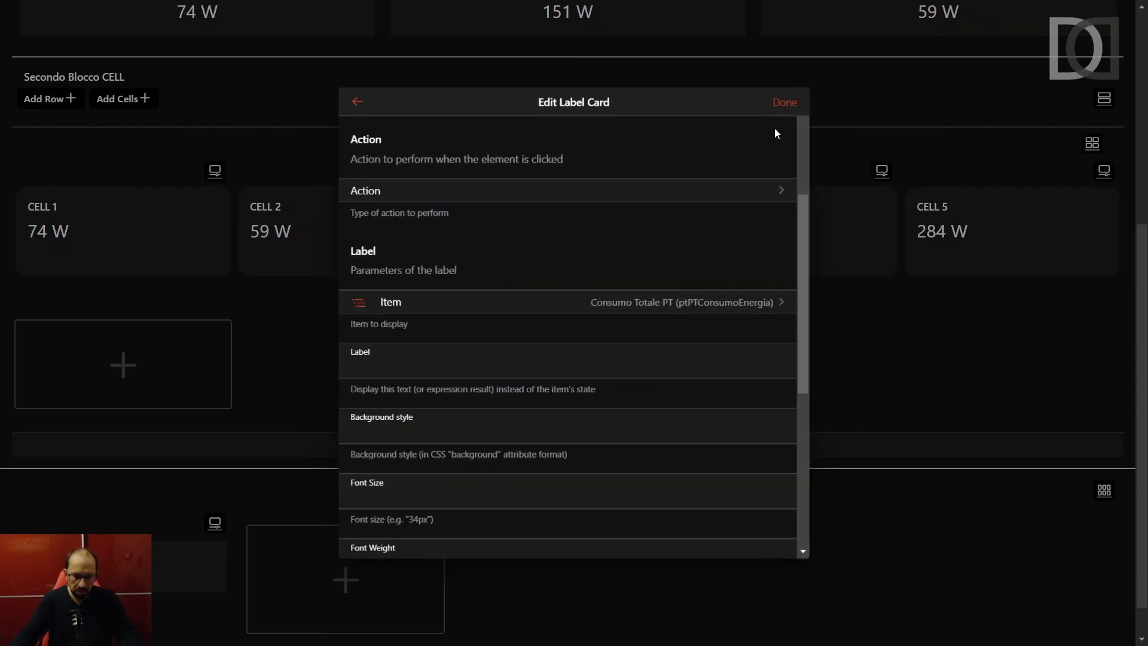
left_click(794, 106)
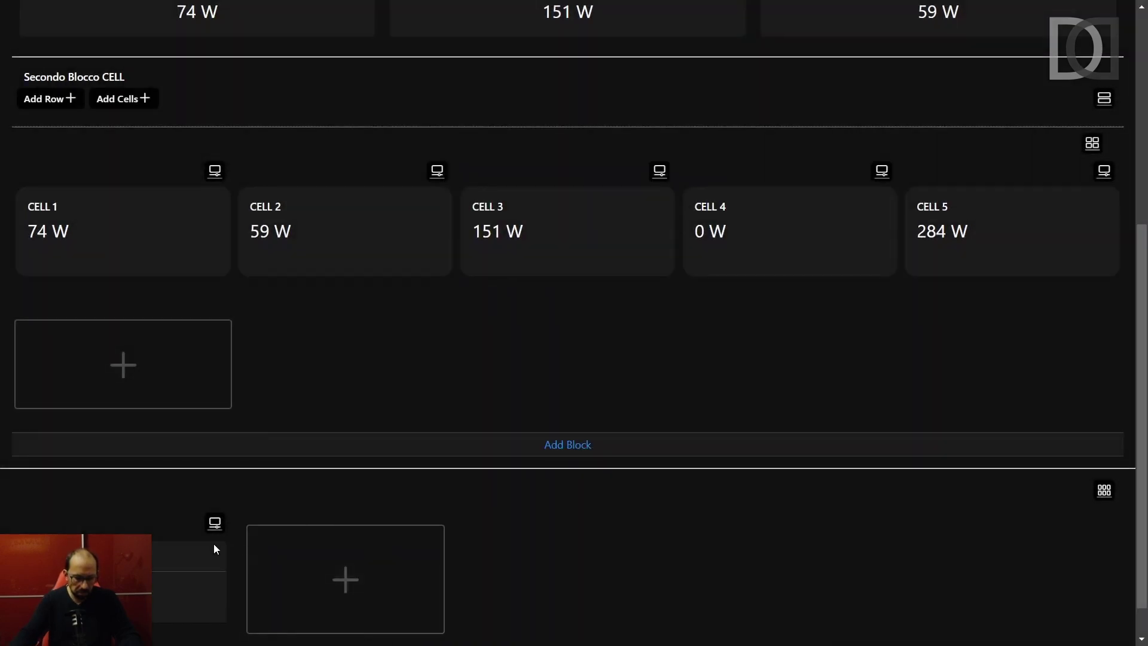
Step: Duplicate the oh-label-card definition four times in the masonry's YAML code, making five cards in total
left_click(1107, 493)
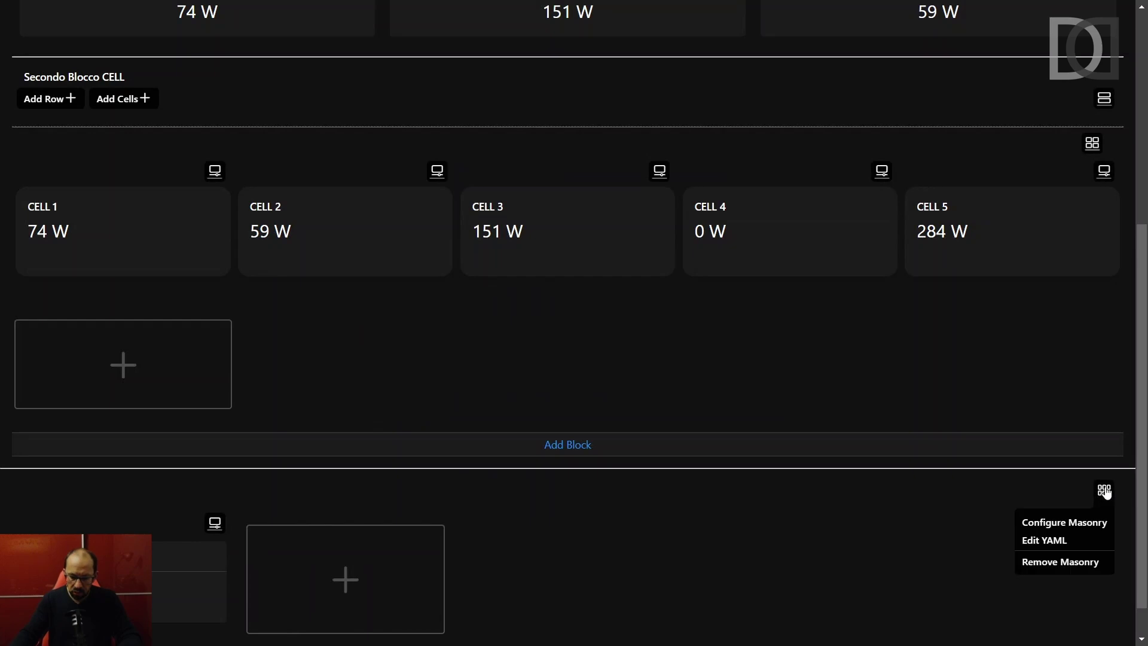
left_click(1044, 540)
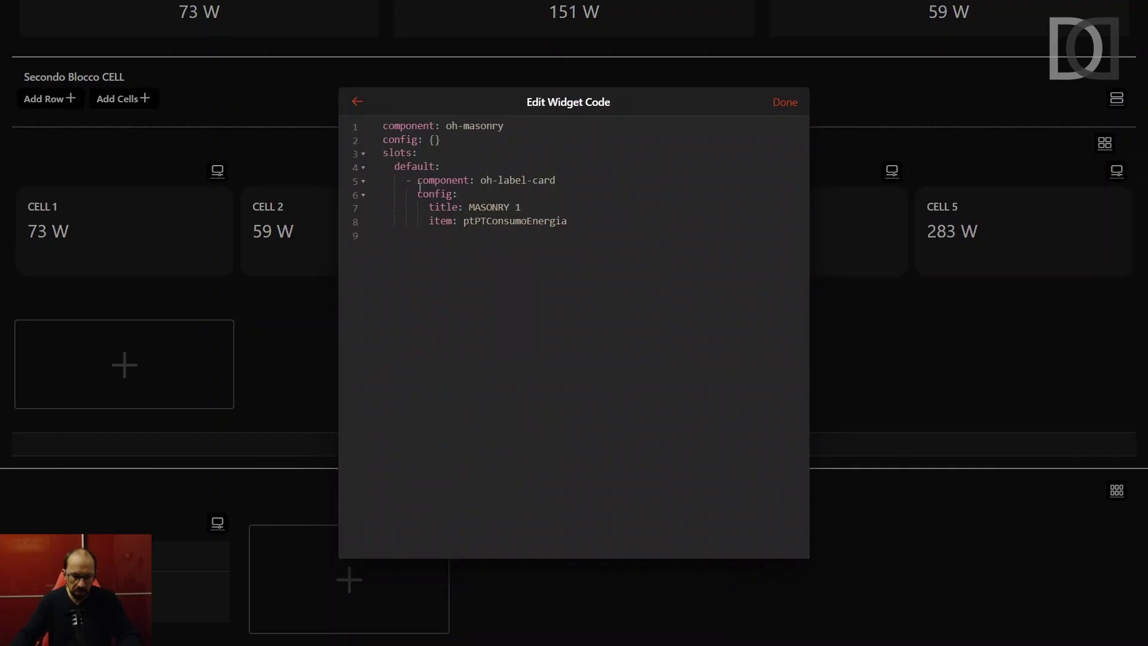
left_click_drag(409, 181, 574, 223)
key("ctrl+c")
left_click(611, 228)
key("Return")
key("BackSpace")
key("BackSpace")
key("BackSpace")
key("BackSpace")
key("ctrl+v")
key("Return")
key("BackSpace")
key("BackSpace")
key("BackSpace")
key("ctrl+v")
key("Return")
key("BackSpace")
key("BackSpace")
key("BackSpace")
key("ctrl+v")
key("Return")
key("BackSpace")
key("BackSpace")
key("BackSpace")
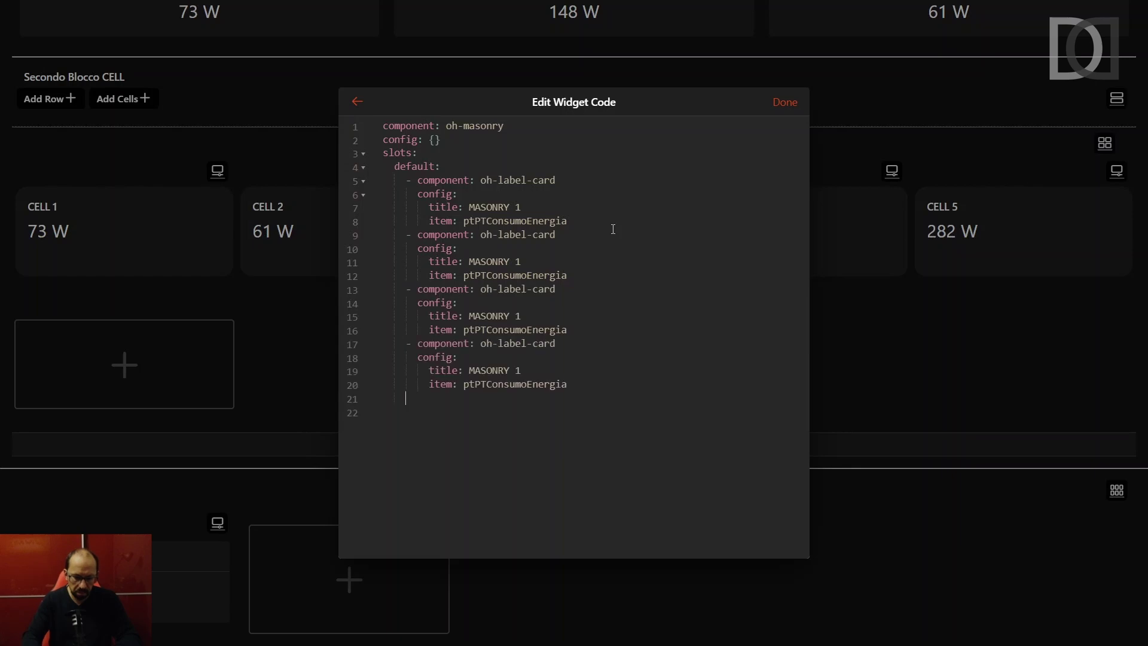
key("ctrl+v")
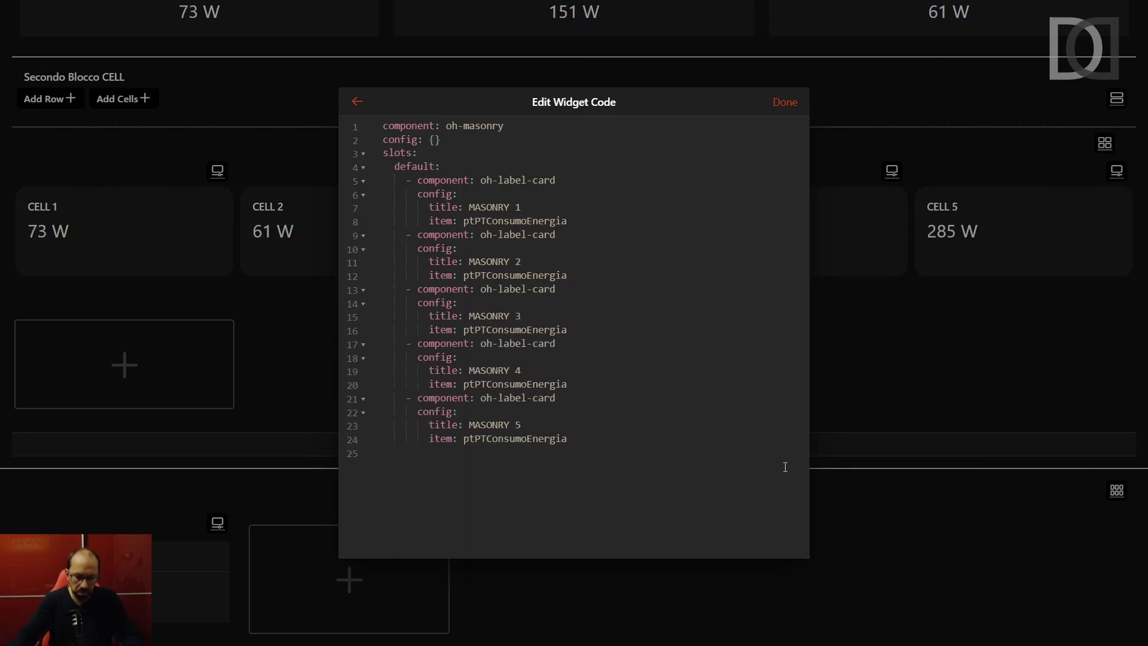
Step: Retitle the copied cards MASONRY 2 to MASONRY 5, point MASONRY 2 and MASONRY 3 to the other consumption items, and apply the code
key("BackSpace")
type("S")
key("Down")
key("Down")
key("Down")
key("Down")
left_click(784, 102)
Step: Change MASONRY 4's item to Produzione Fotovoltaico and MASONRY 5's item to Energia in Tempo Reale (ptEnergiaTempoReale), applying both card settings
scroll(794, 463, "down", 2)
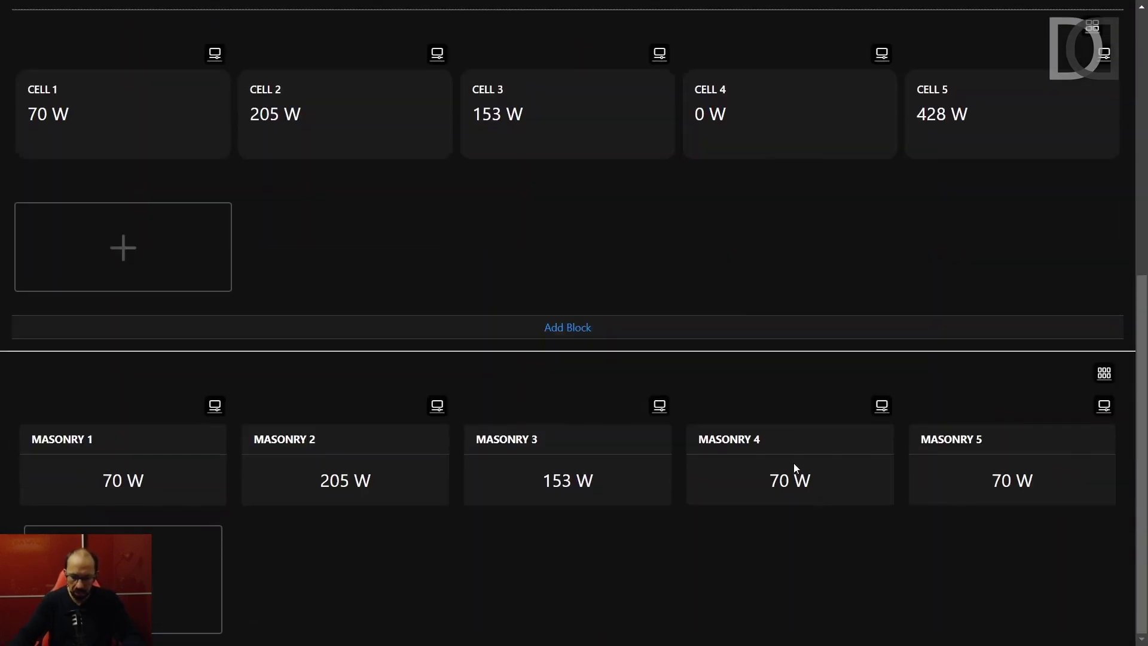
left_click(881, 407)
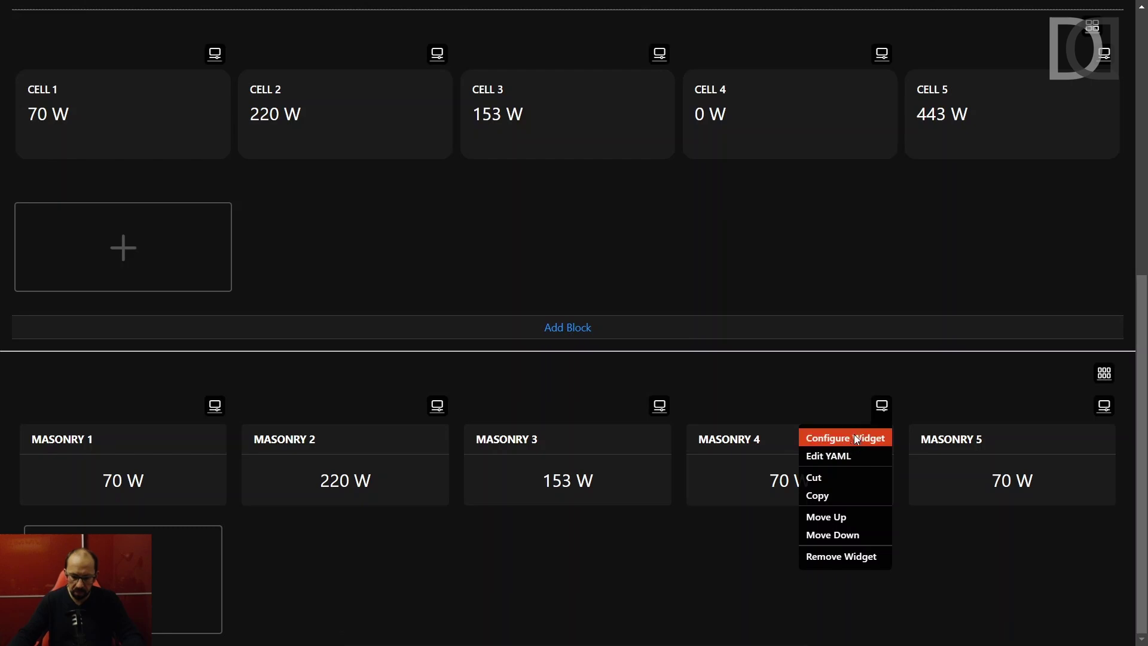
left_click(853, 437)
scroll(514, 357, "down", 3)
left_click(654, 382)
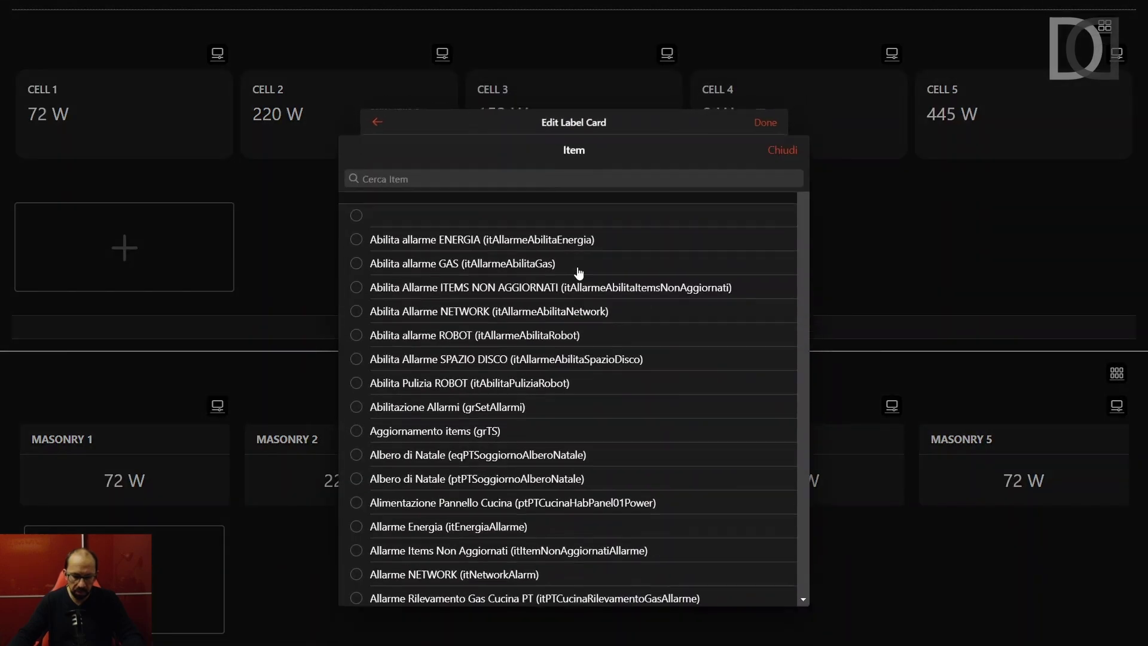
type("fotov")
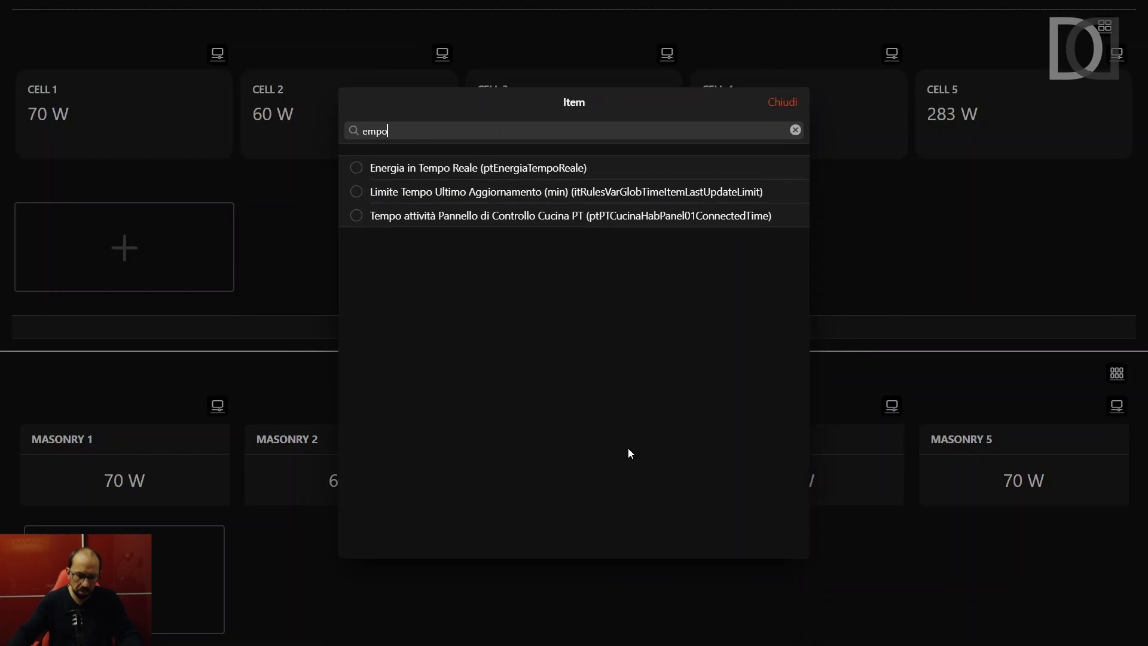
left_click(419, 167)
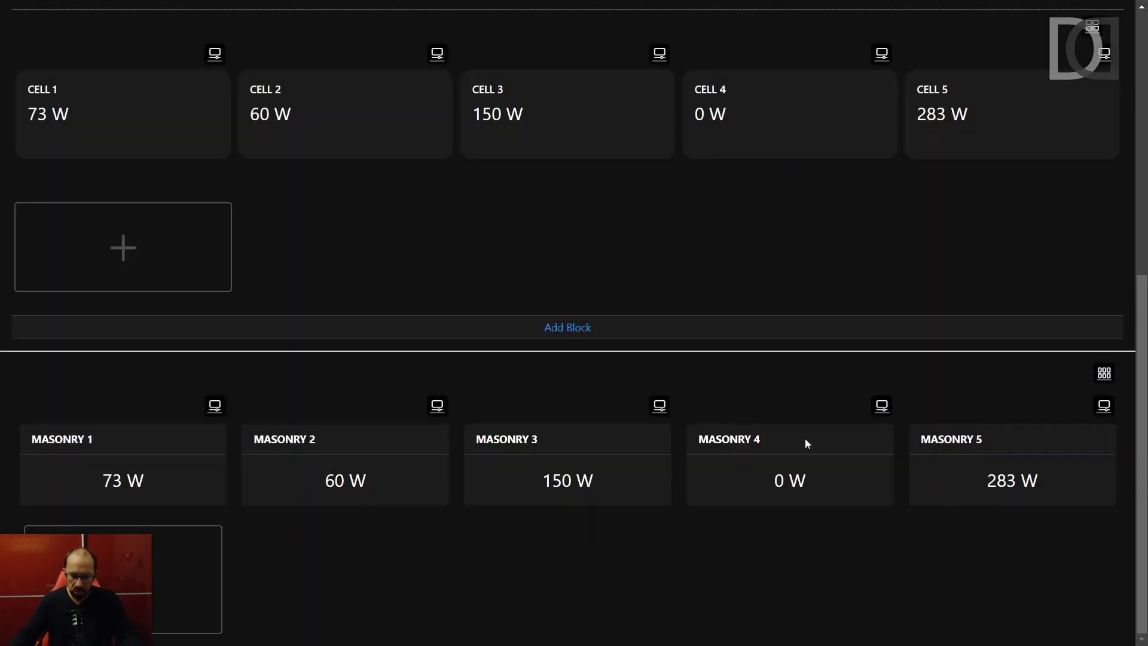
Step: Leave the full-screen view, save the Test Responsive page, and switch it to run mode
key("F11")
scroll(587, 458, "up", 4)
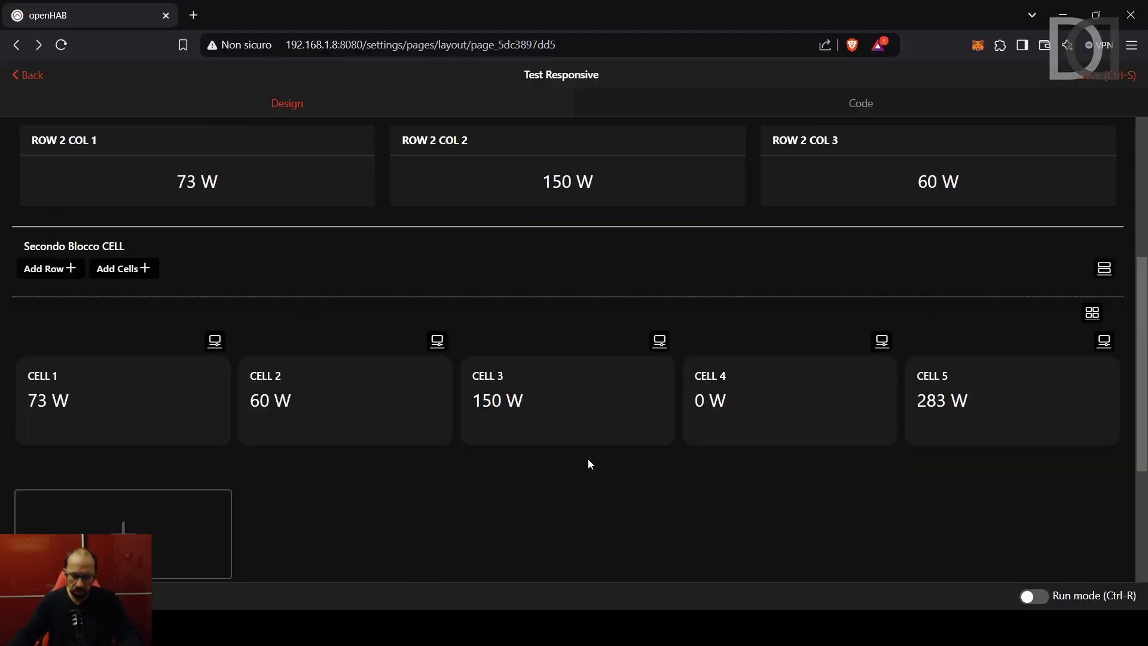
left_click(1100, 77)
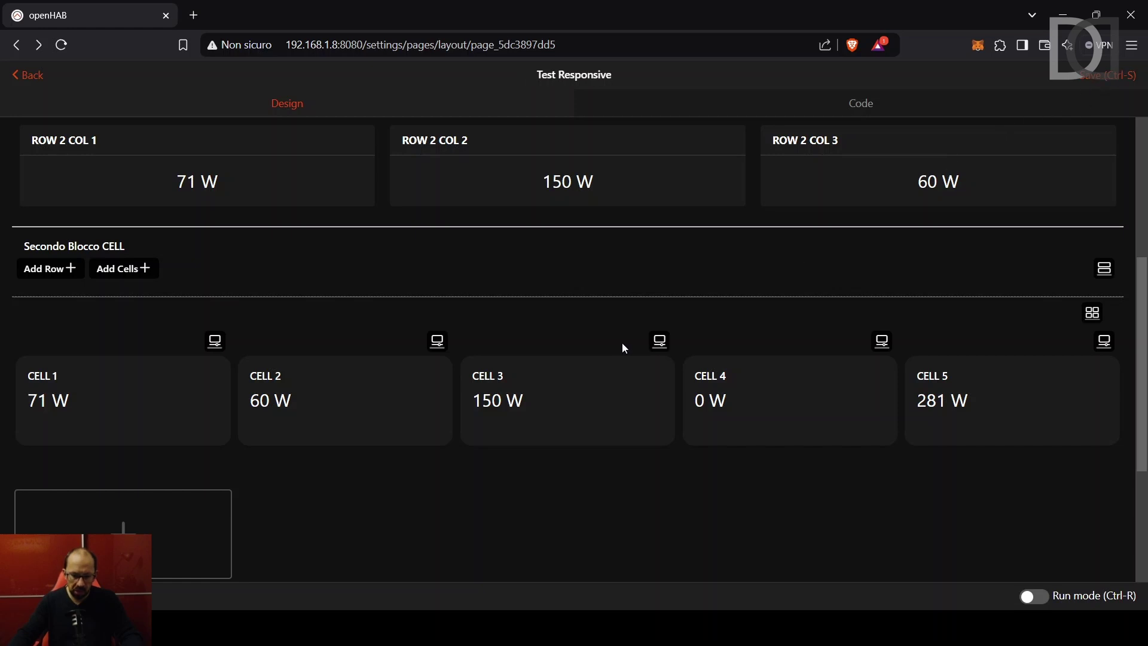
left_click(1040, 596)
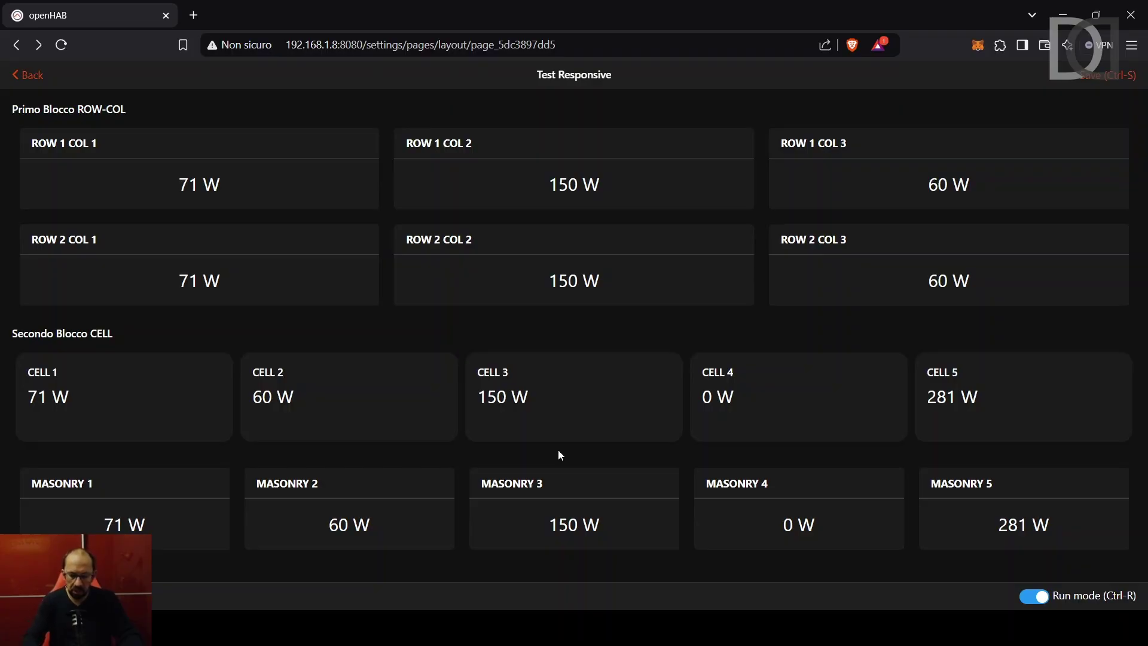
Step: Emulate an iPhone 14 Pro Max with the browser's developer tools and examine how the row, cell and masonry blocks arrange in portrait
key("F12")
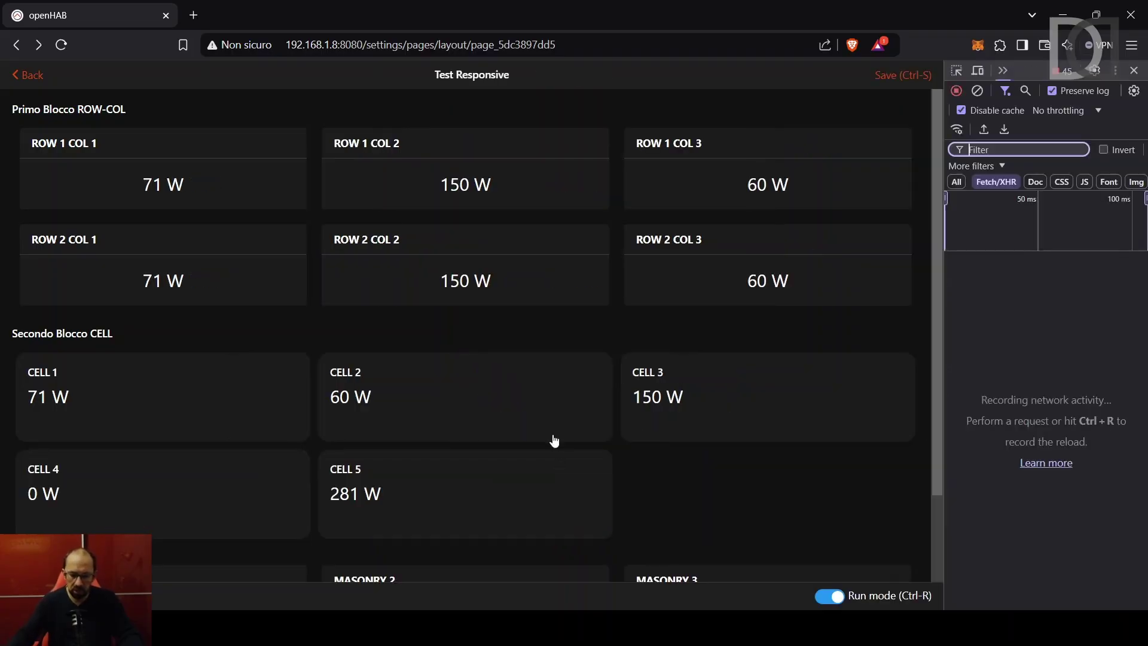
left_click(978, 70)
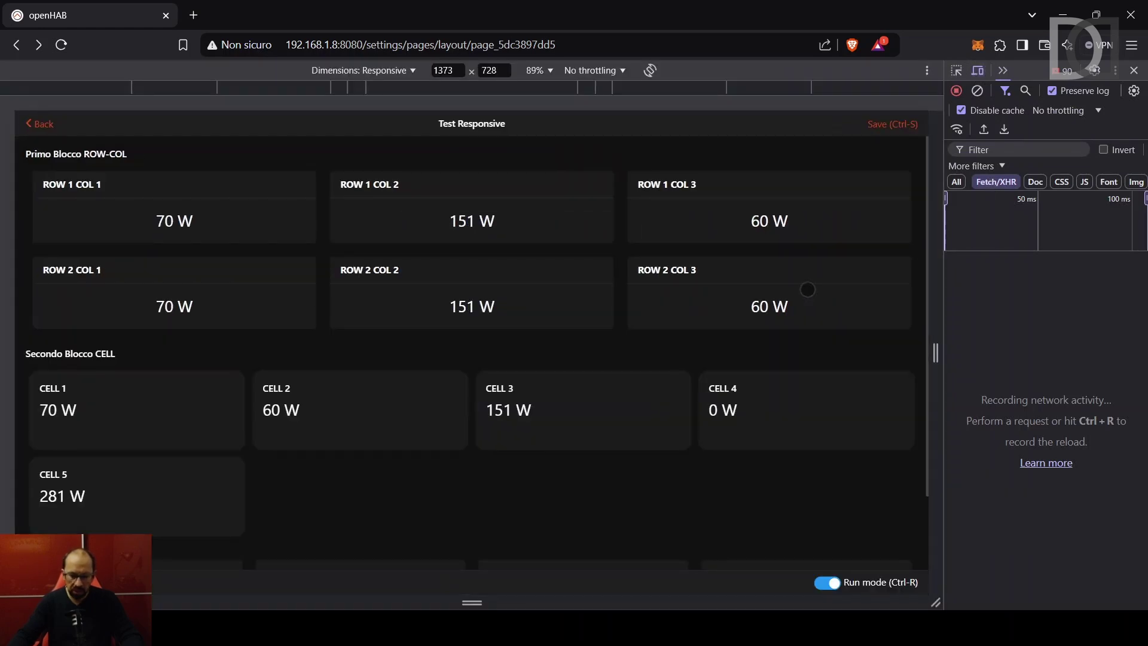
scroll(807, 289, "down", 3)
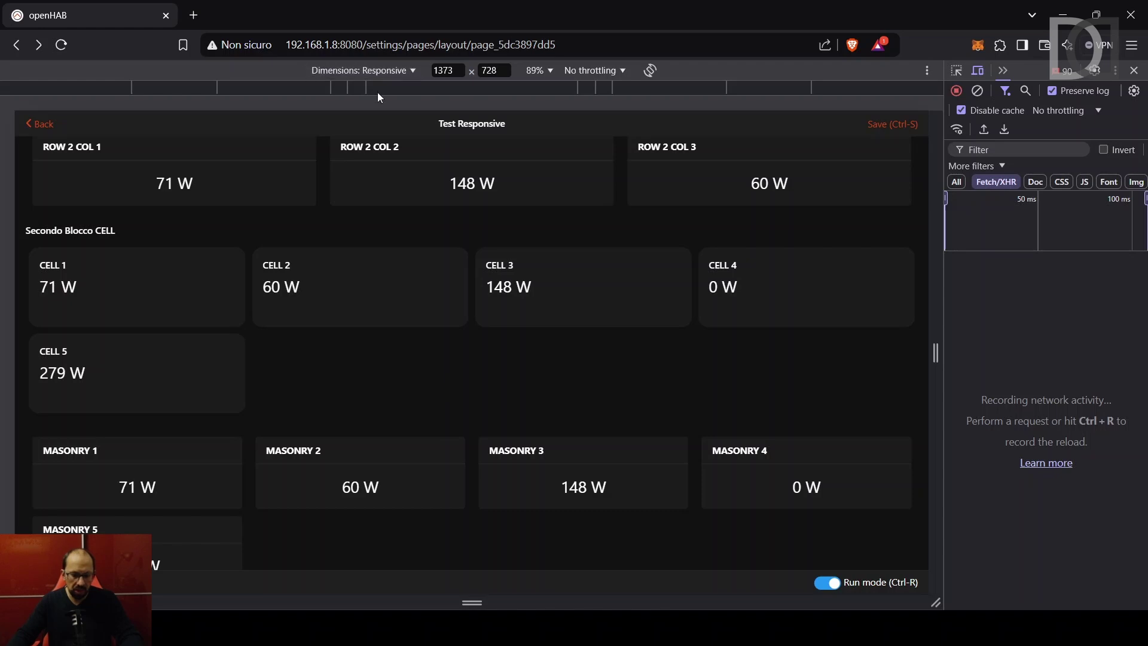
left_click(395, 193)
scroll(518, 303, "down", 5)
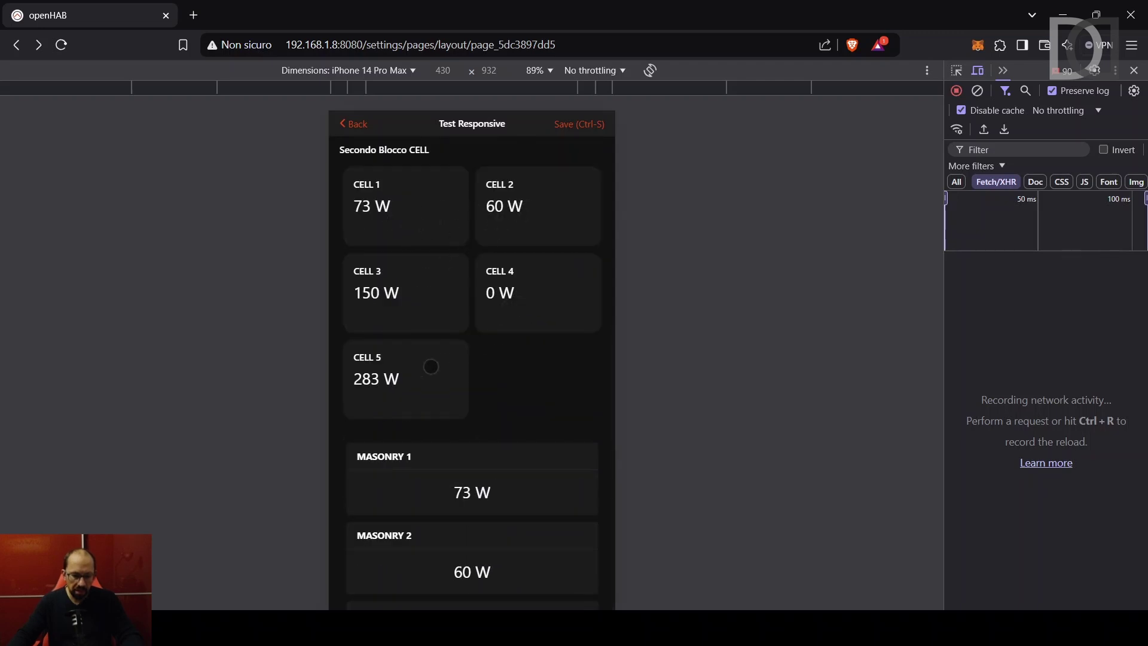
scroll(430, 367, "down", 2)
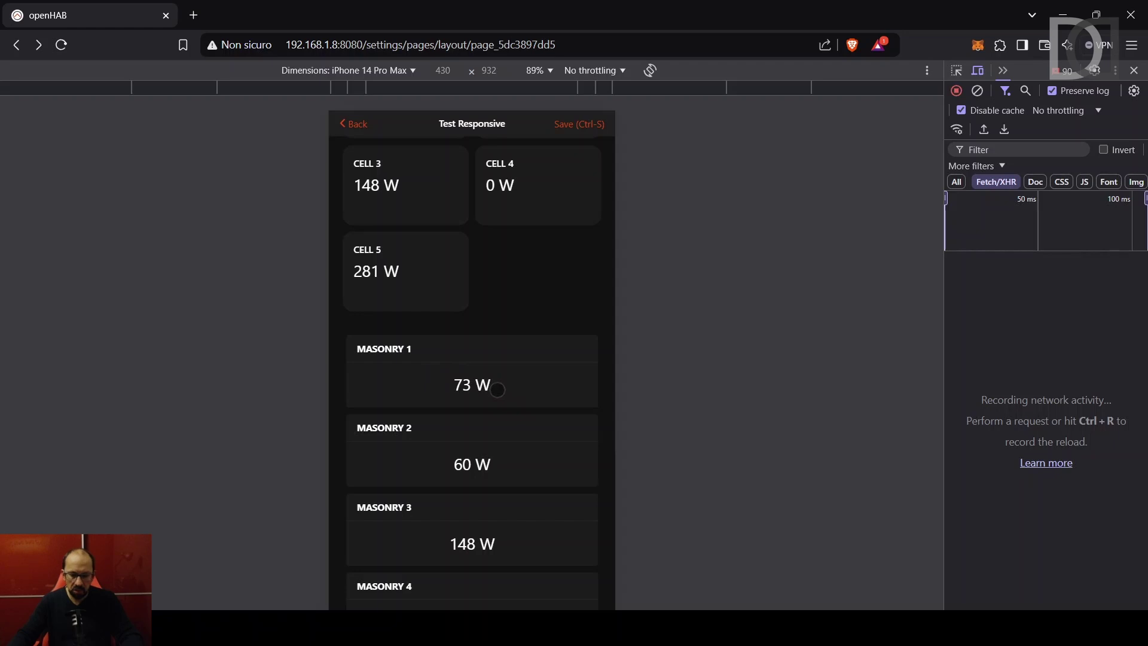
scroll(484, 393, "up", 2)
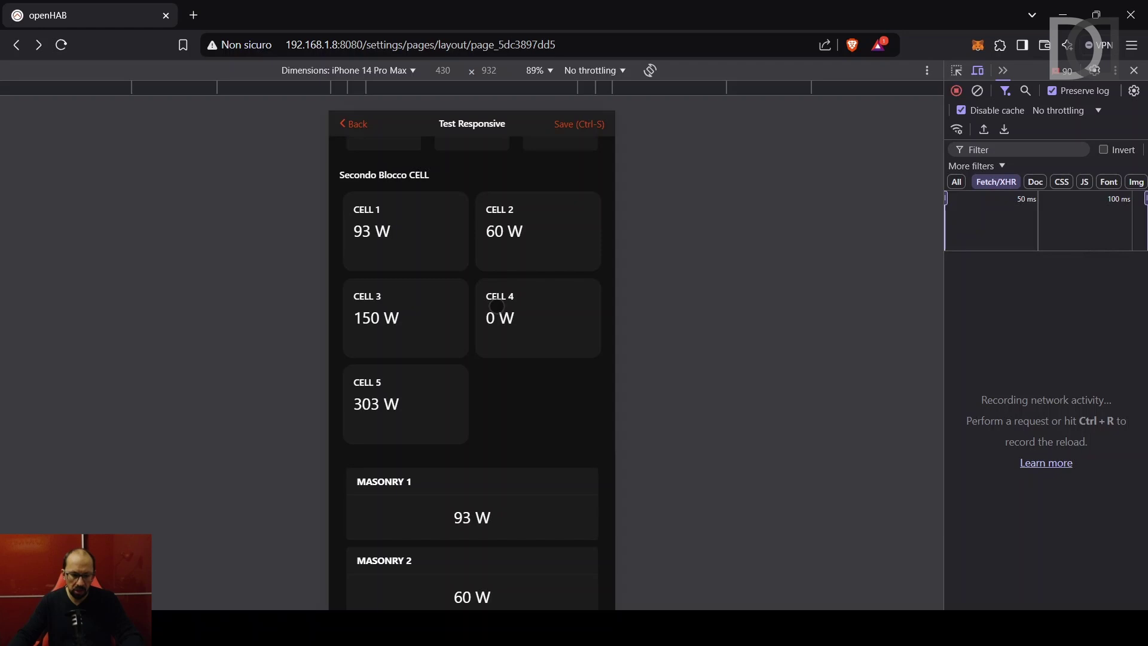
scroll(496, 306, "up", 5)
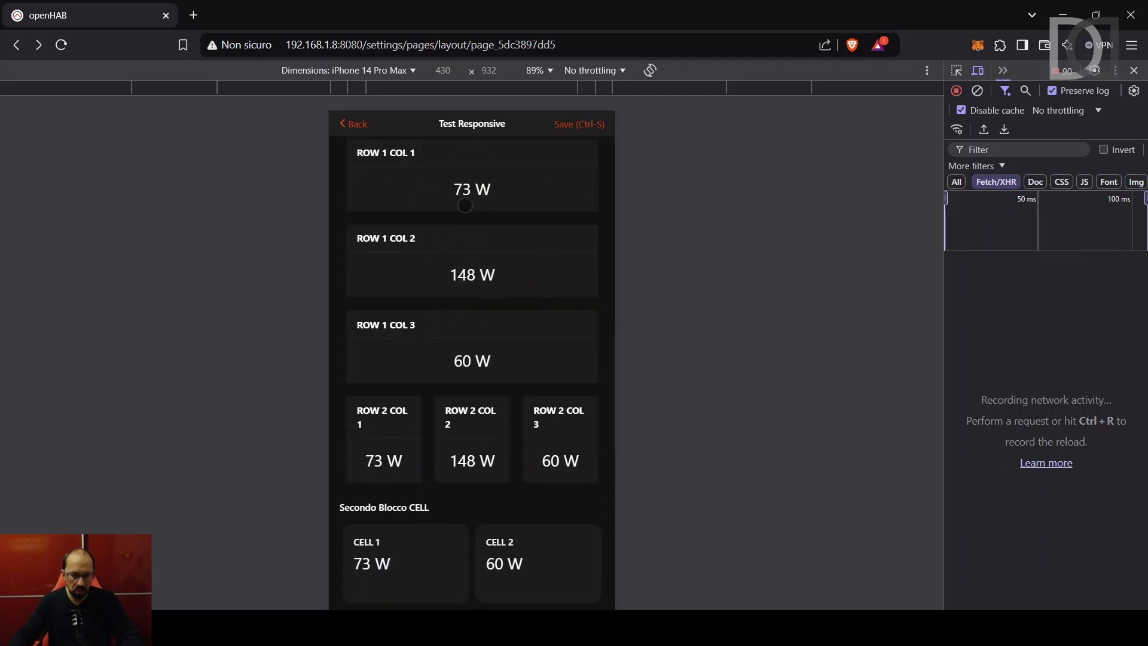
scroll(475, 332, "down", 1)
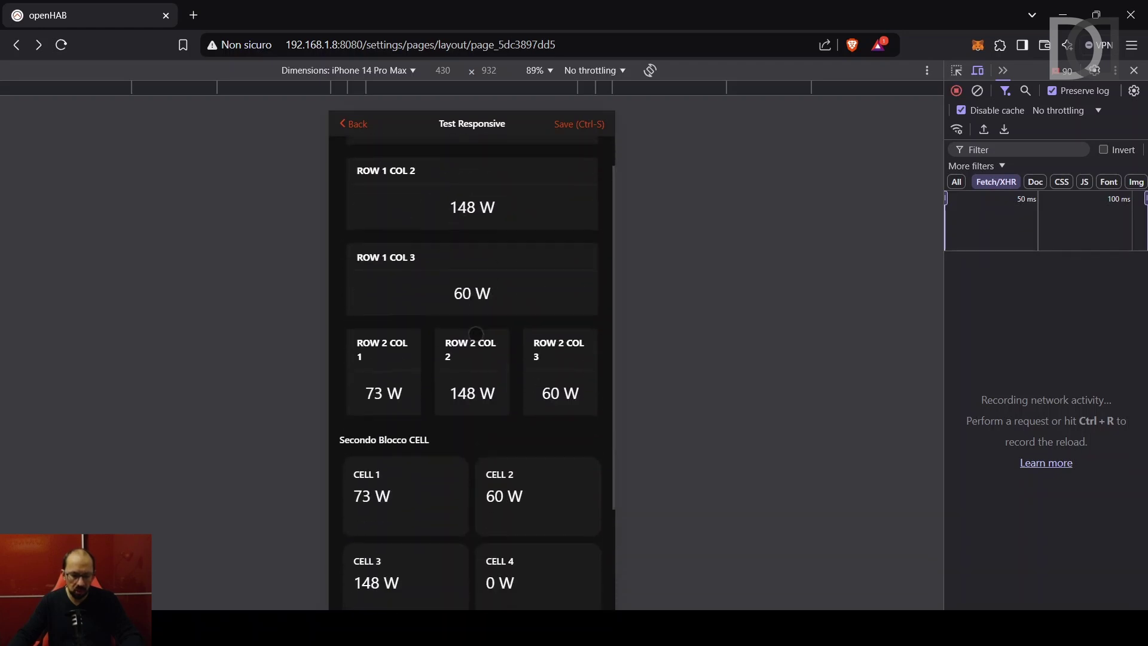
scroll(475, 333, "down", 5)
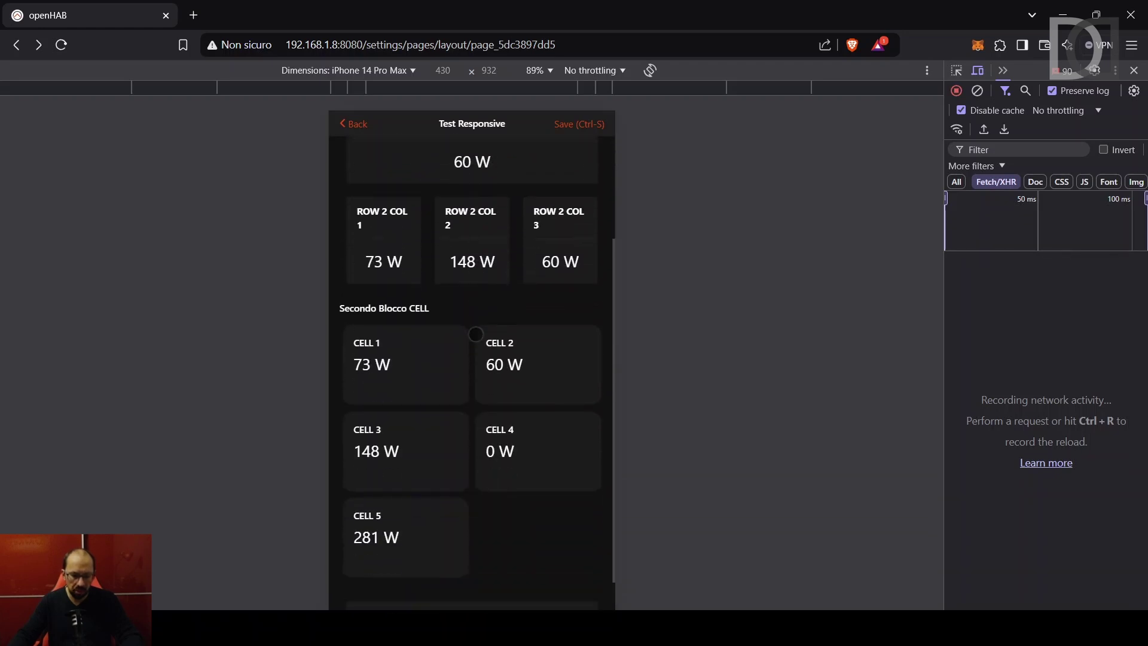
Step: Rotate the emulated iPhone 14 Pro Max to landscape and examine the arrangement of the cell and masonry blocks
left_click(654, 71)
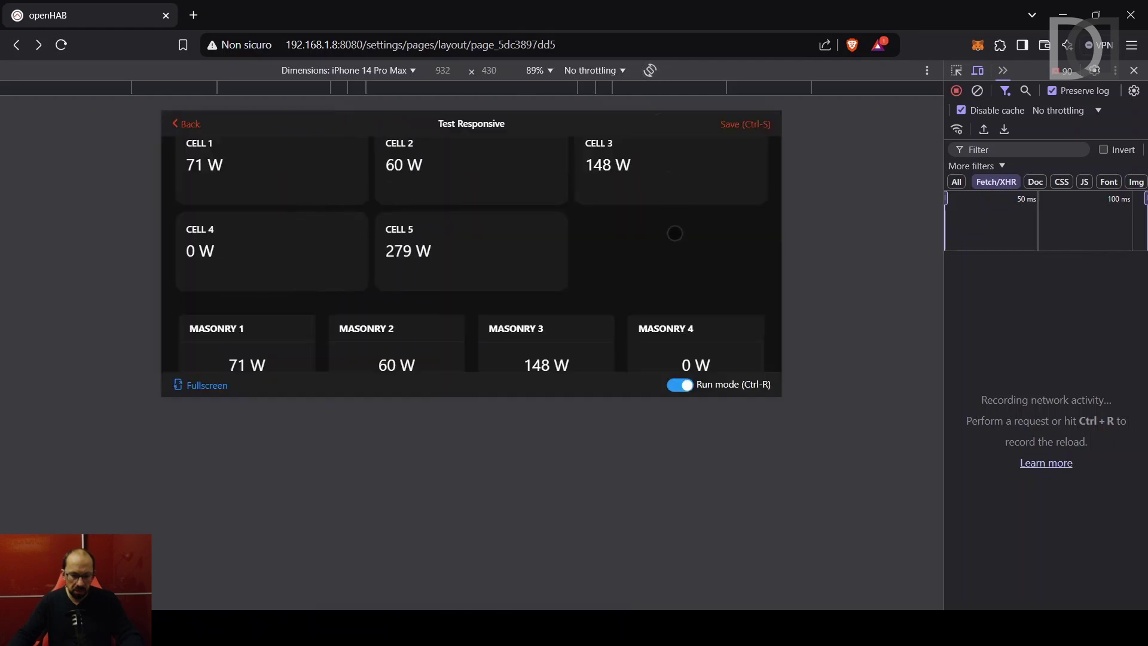
scroll(675, 233, "up", 1)
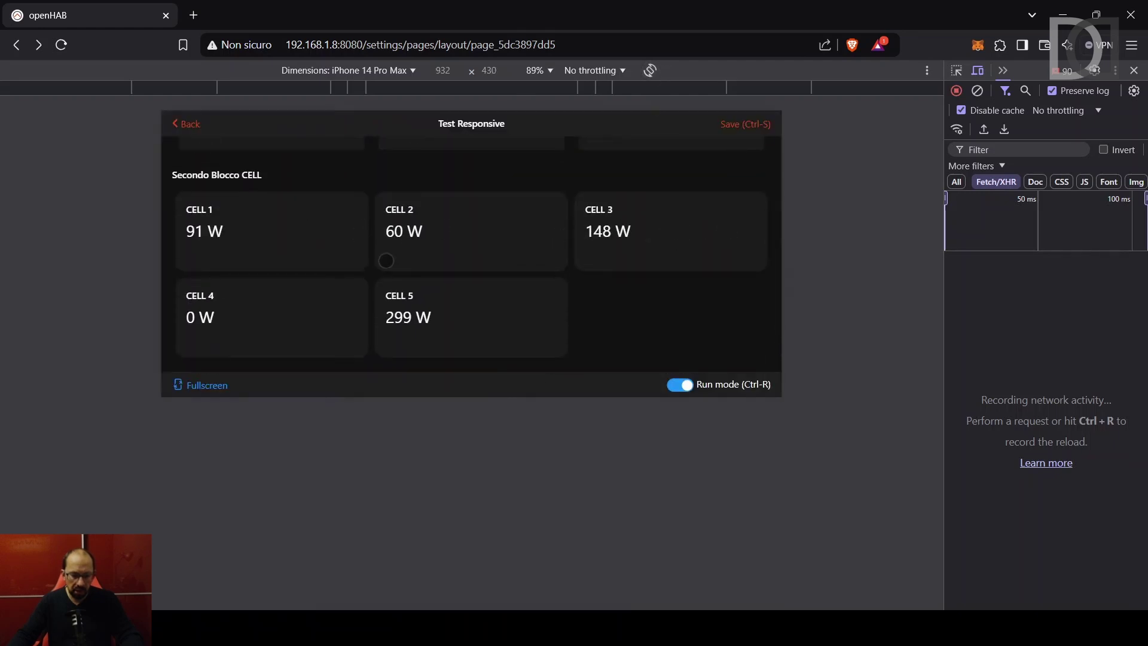
scroll(645, 258, "down", 1)
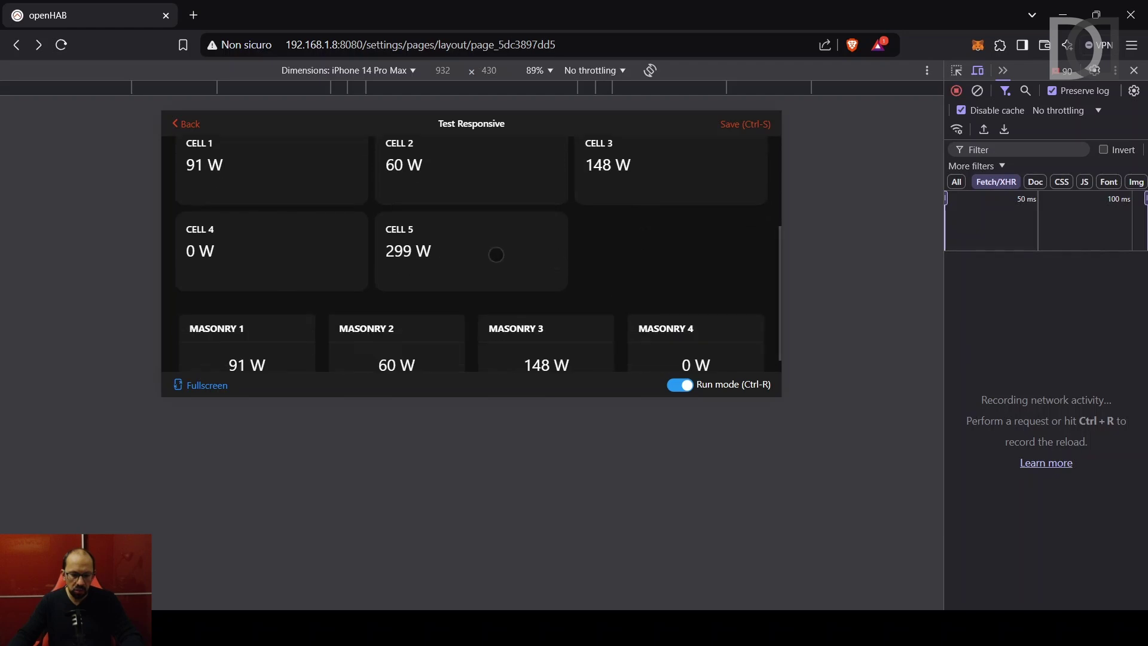
scroll(496, 254, "down", 1)
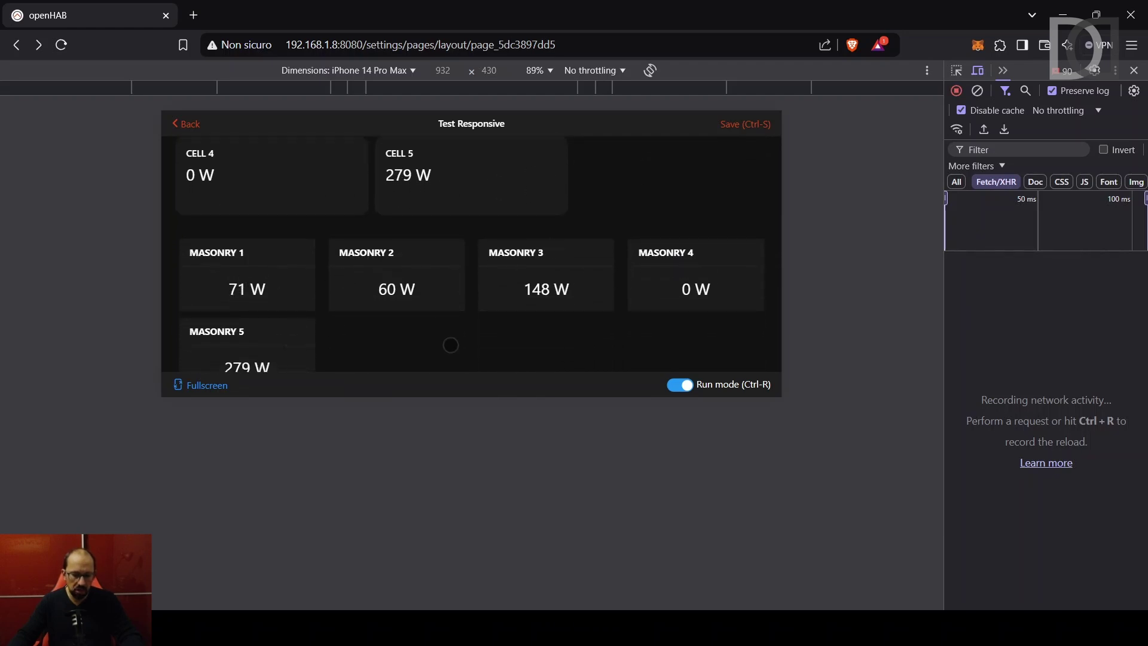
Step: Switch the emulated device to iPad Pro and view the page in portrait and landscape orientation
scroll(456, 346, "up", 3)
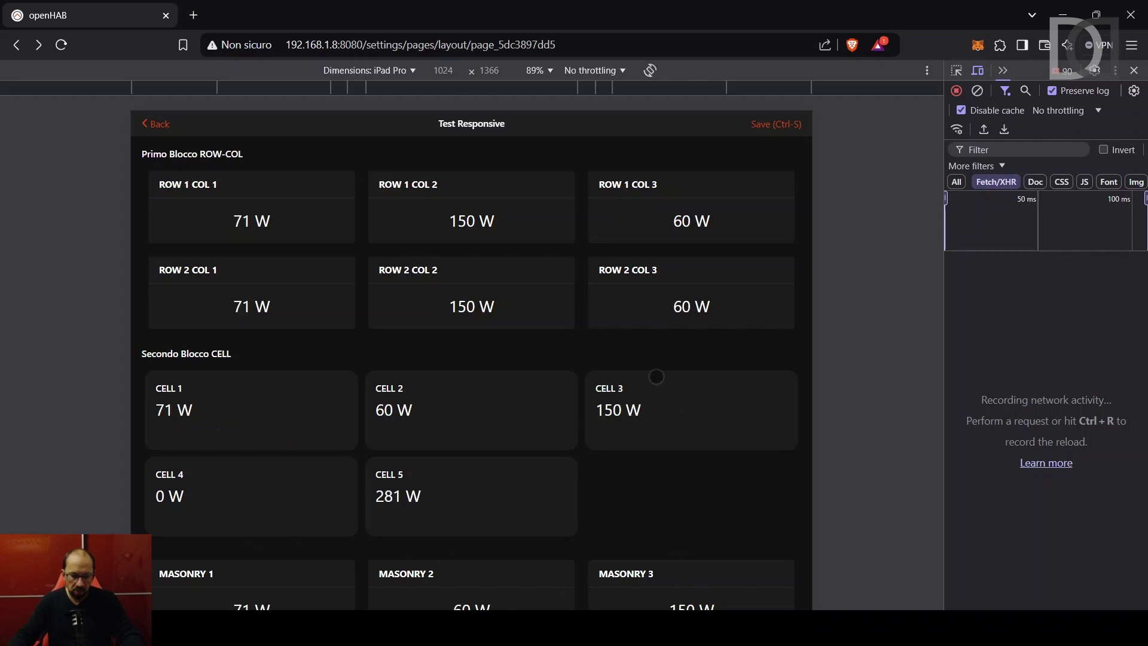
left_click(648, 71)
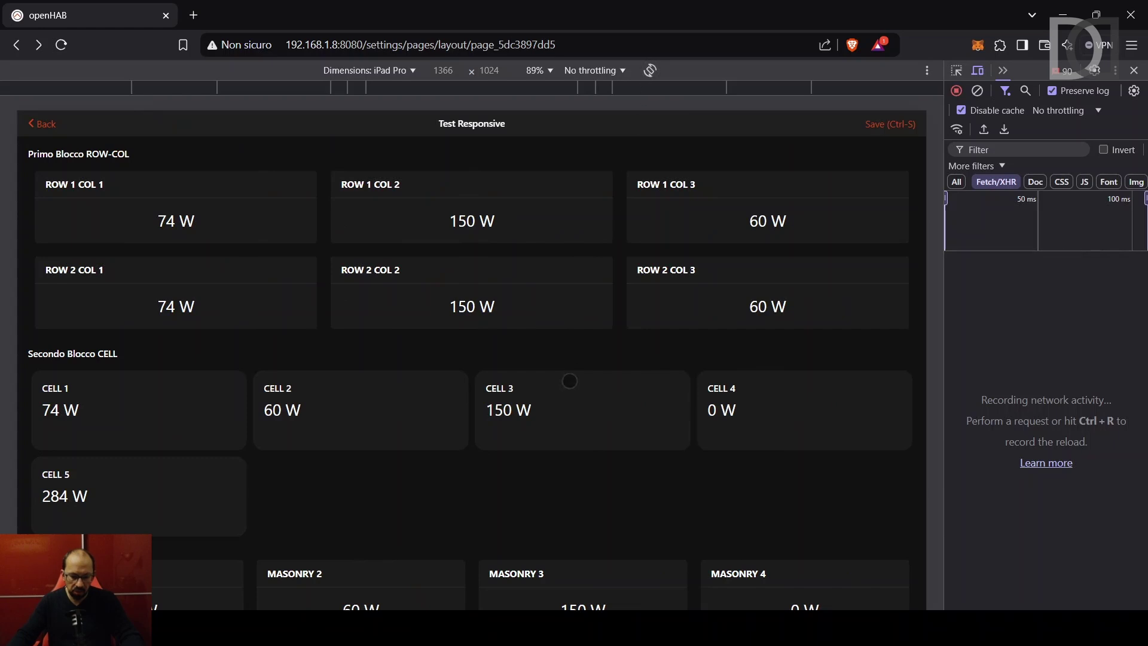